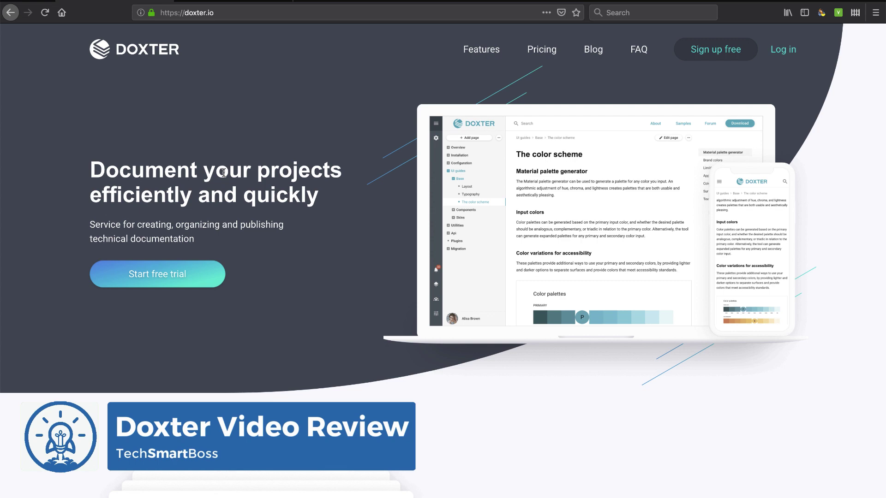
Step: Expand the FAQ answers on proposing new features and on which announced features are available
{"action": "scroll", "coordinate": [281, 235], "scroll_direction": "down", "scroll_amount": 6}
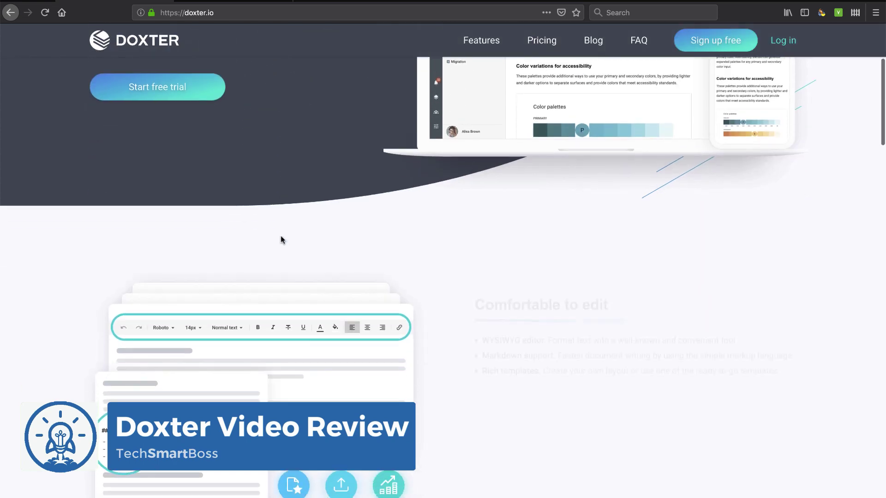
{"action": "scroll", "coordinate": [450, 297], "scroll_direction": "down", "scroll_amount": 2}
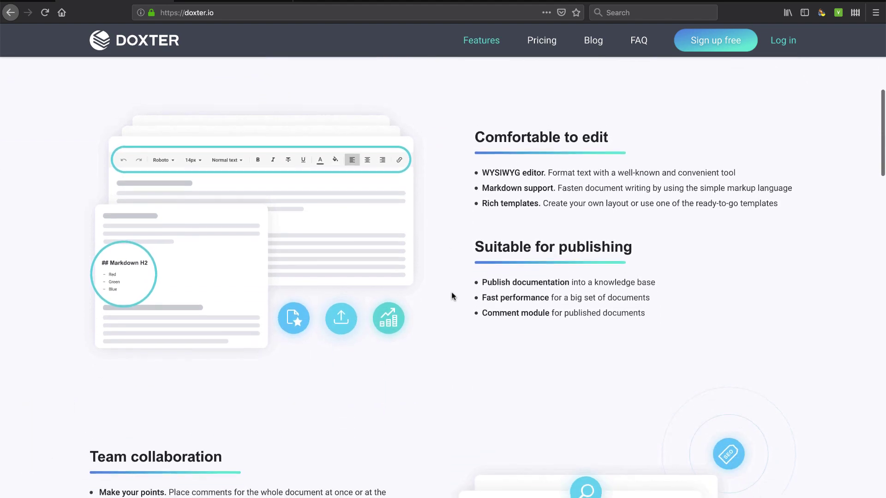
{"action": "scroll", "coordinate": [552, 291], "scroll_direction": "down", "scroll_amount": 8}
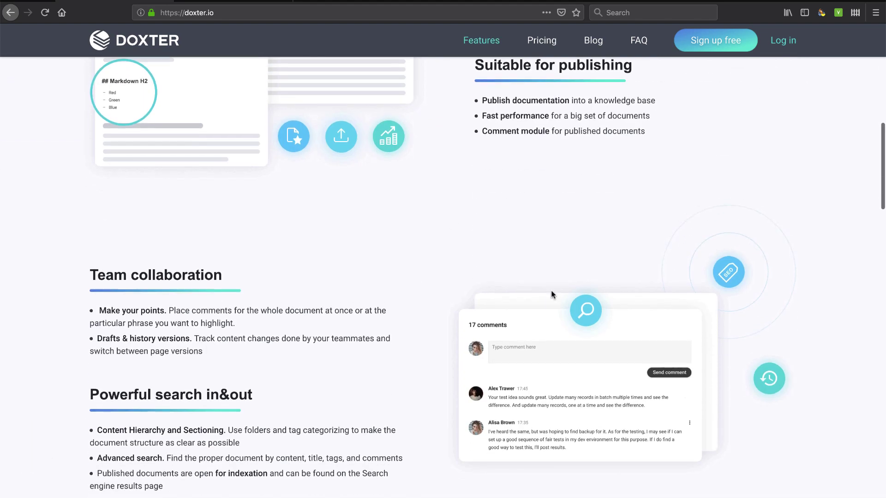
{"action": "scroll", "coordinate": [476, 425], "scroll_direction": "down", "scroll_amount": 6}
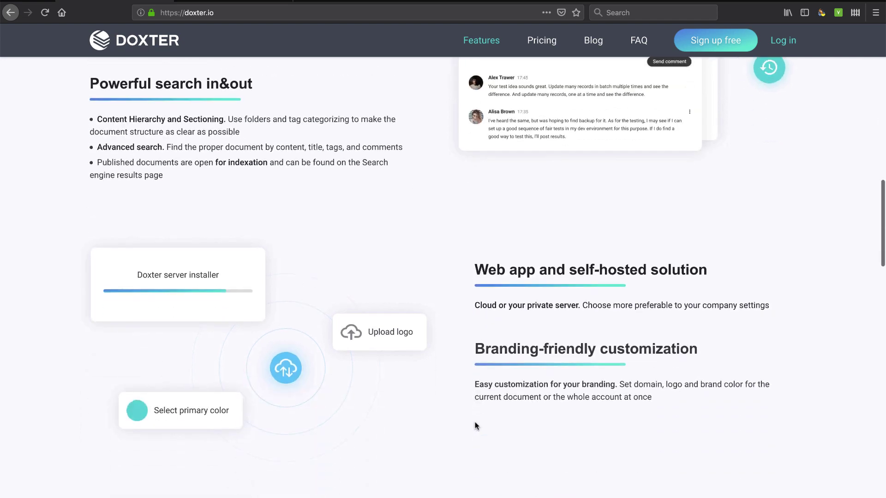
{"action": "scroll", "coordinate": [476, 424], "scroll_direction": "down", "scroll_amount": 3}
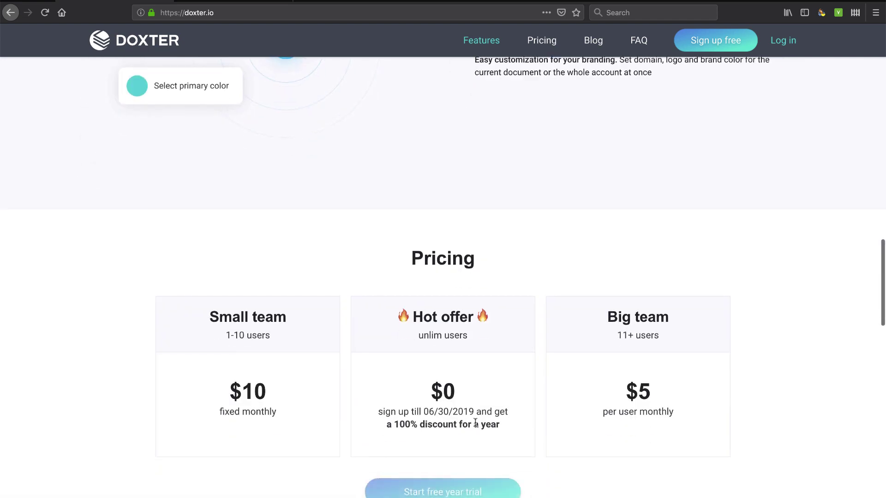
{"action": "scroll", "coordinate": [475, 421], "scroll_direction": "down", "scroll_amount": 1}
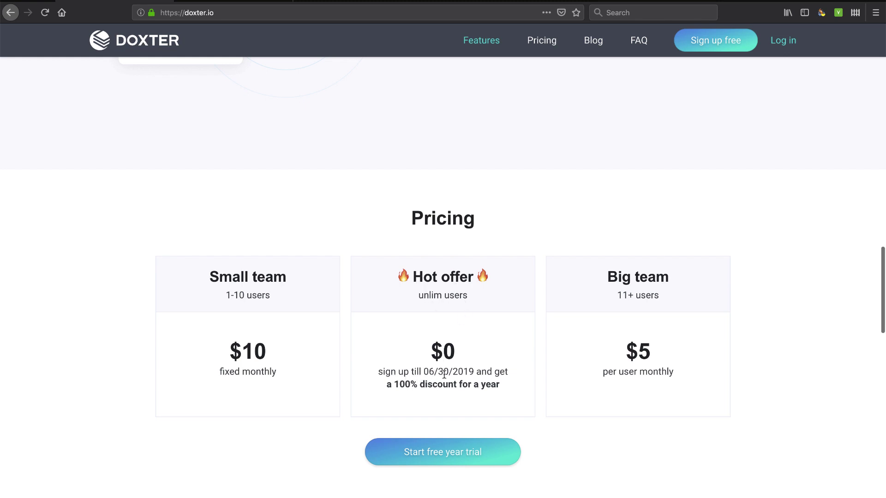
{"action": "scroll", "coordinate": [477, 393], "scroll_direction": "down", "scroll_amount": 3}
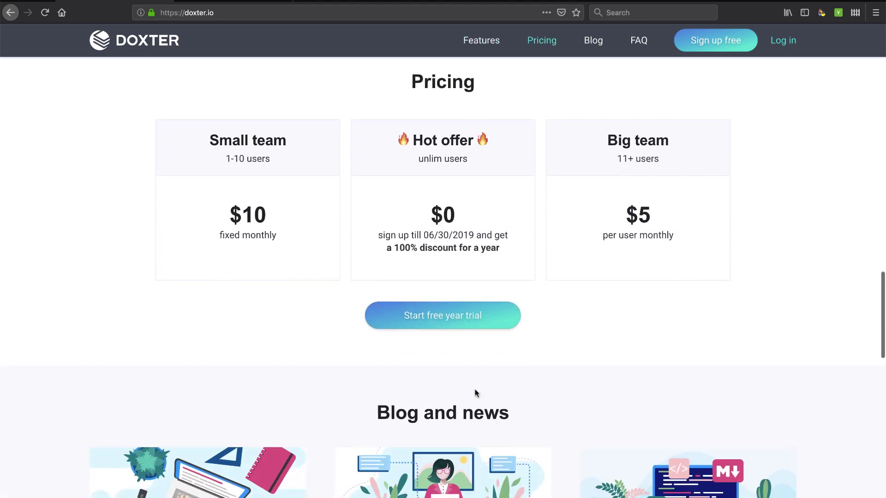
{"action": "scroll", "coordinate": [464, 345], "scroll_direction": "down", "scroll_amount": 4}
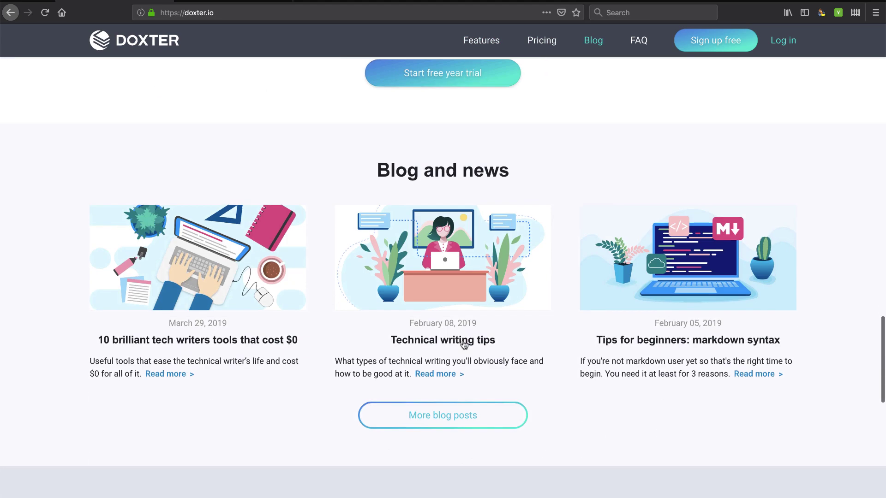
{"action": "scroll", "coordinate": [463, 345], "scroll_direction": "down", "scroll_amount": 4}
{"action": "scroll", "coordinate": [464, 345], "scroll_direction": "up", "scroll_amount": 10}
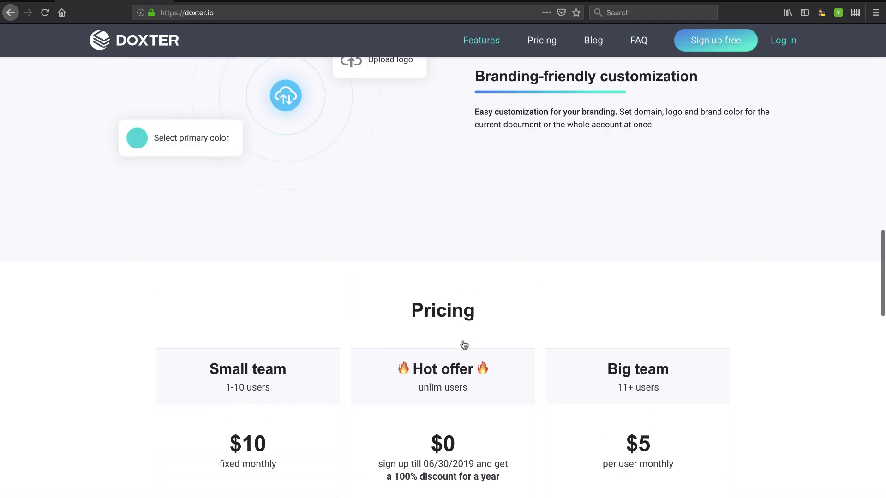
{"action": "scroll", "coordinate": [464, 346], "scroll_direction": "down", "scroll_amount": 10}
{"action": "scroll", "coordinate": [463, 345], "scroll_direction": "down", "scroll_amount": 4}
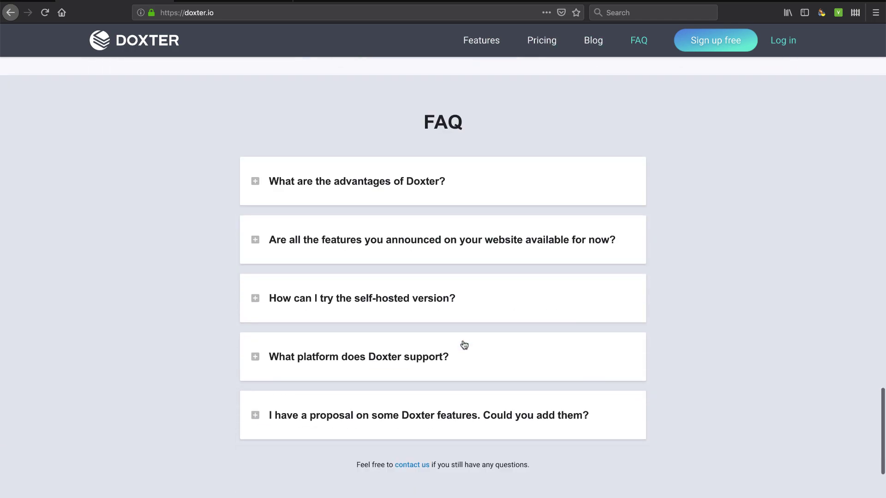
{"action": "left_click", "coordinate": [388, 416]}
{"action": "scroll", "coordinate": [378, 401], "scroll_direction": "down", "scroll_amount": 1}
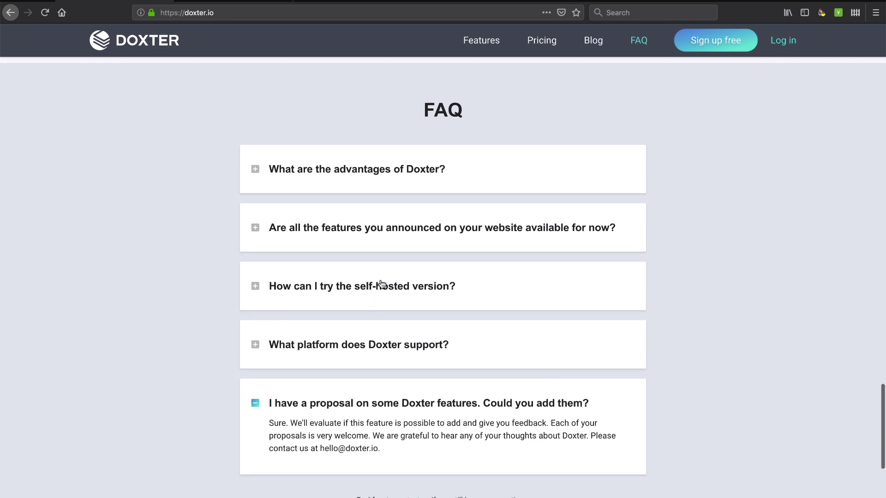
{"action": "left_click", "coordinate": [375, 233]}
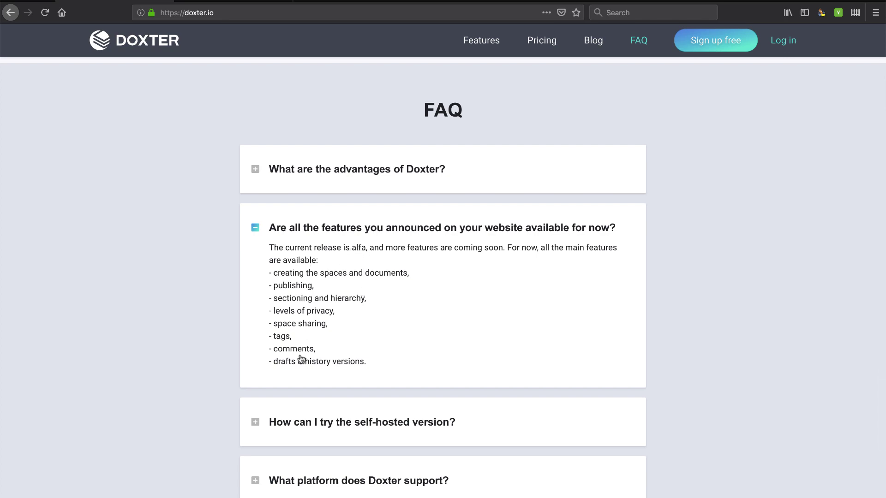
Step: Return to the top of the page and switch to the SoundCloud Episode 73 tab
{"action": "scroll", "coordinate": [431, 272], "scroll_direction": "up", "scroll_amount": 5}
{"action": "scroll", "coordinate": [430, 272], "scroll_direction": "up", "scroll_amount": 15}
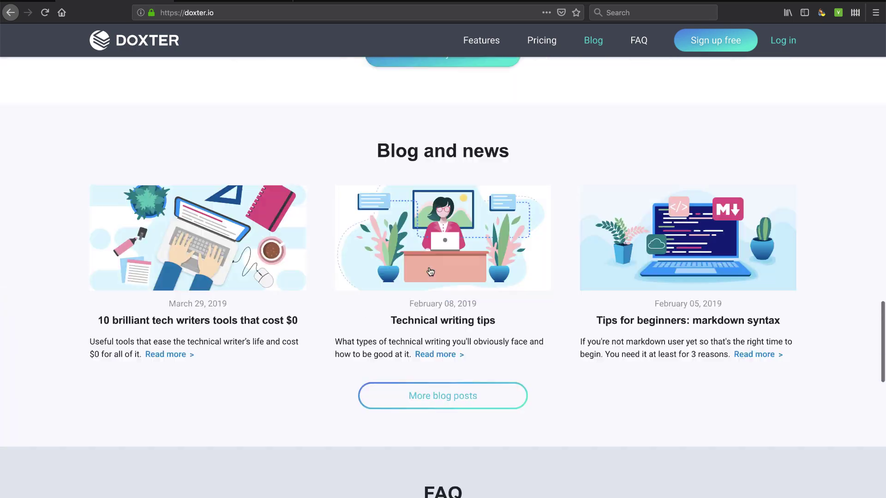
{"action": "scroll", "coordinate": [430, 272], "scroll_direction": "up", "scroll_amount": 4}
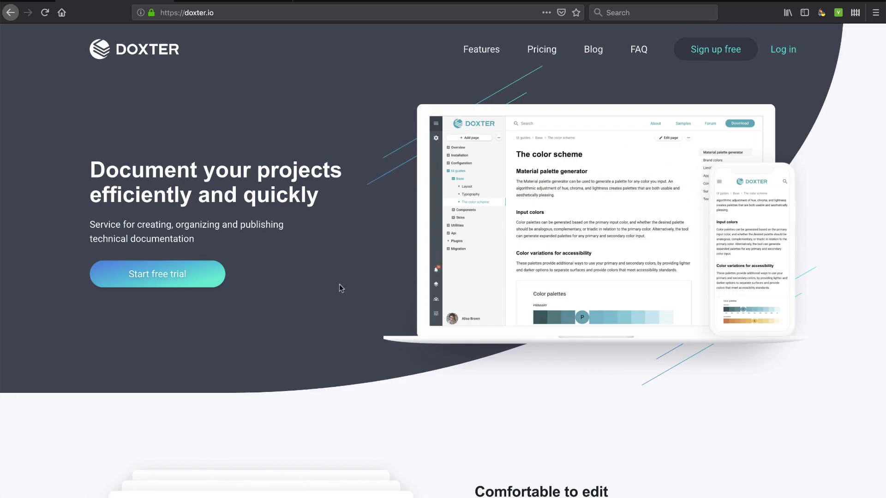
{"action": "left_click", "coordinate": [233, 3]}
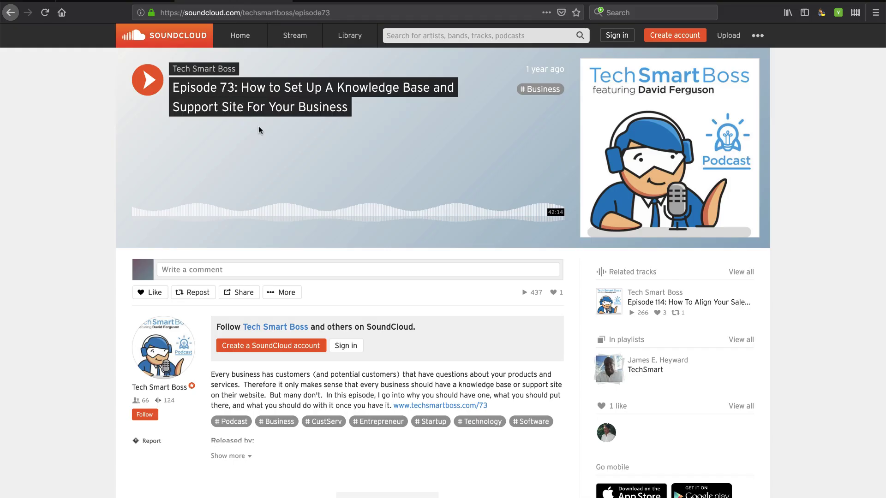
Step: Switch from the SoundCloud episode back to the doxter.io home page tab with Ctrl+Shift+Tab
{"action": "key", "text": "ctrl+shift+Tab"}
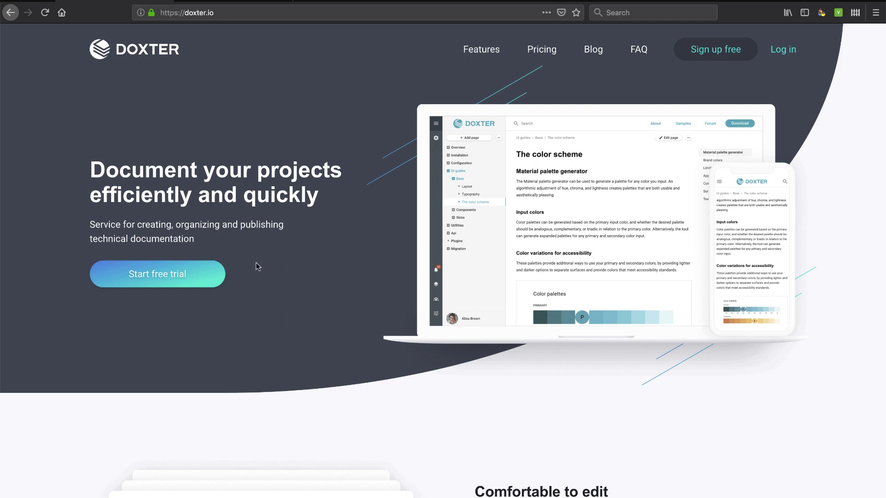
Step: Start the free trial sign-up and enter the account e-mail address
{"action": "left_click_drag", "start_coordinate": [118, 239], "coordinate": [173, 240]}
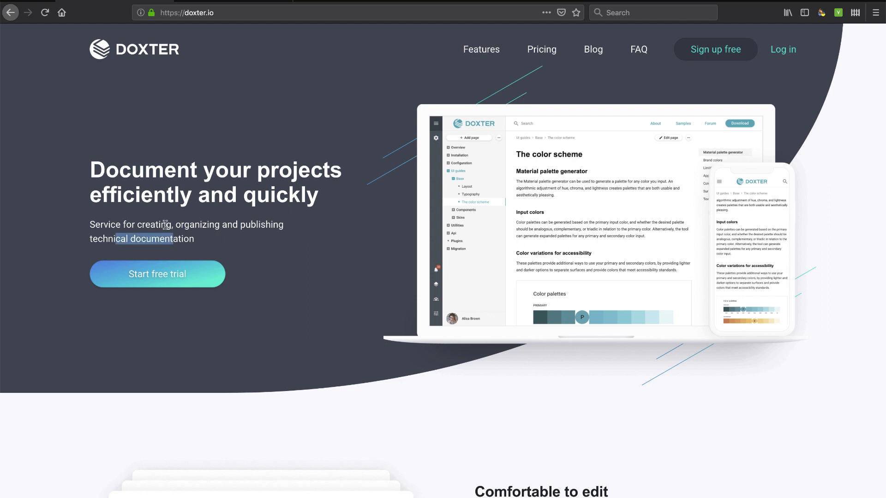
{"action": "left_click", "coordinate": [166, 225]}
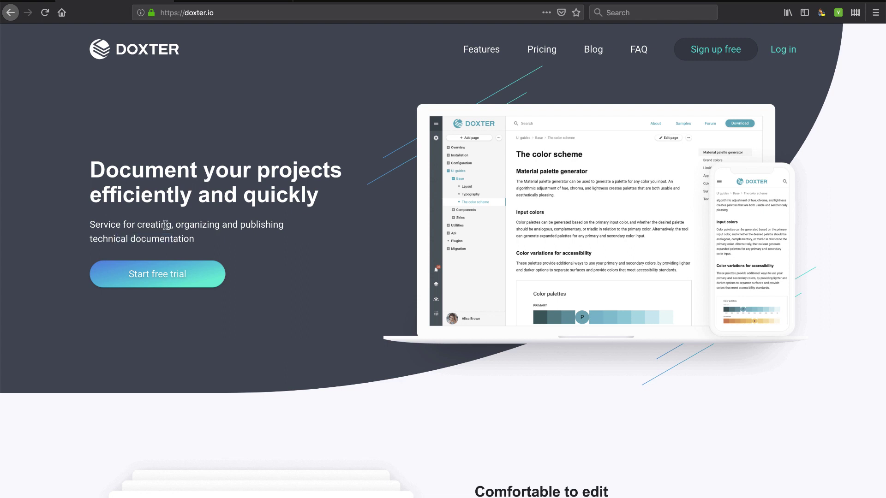
{"action": "left_click", "coordinate": [161, 277]}
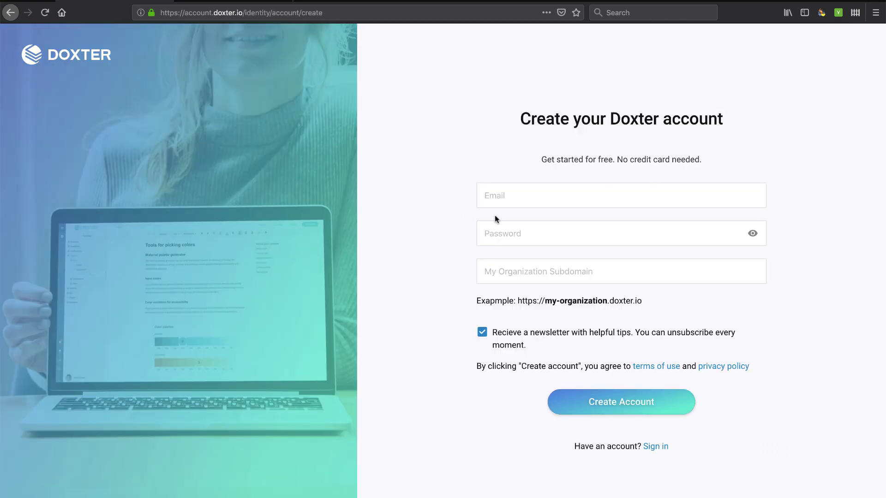
{"action": "left_click", "coordinate": [518, 201]}
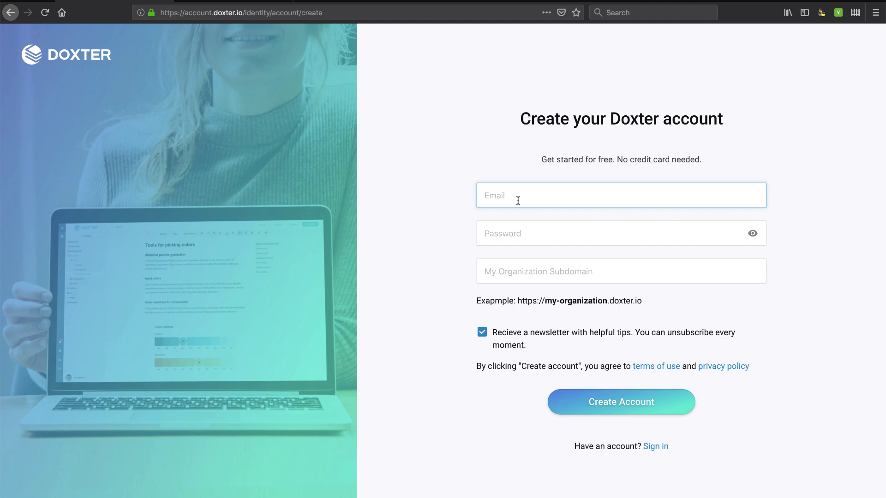
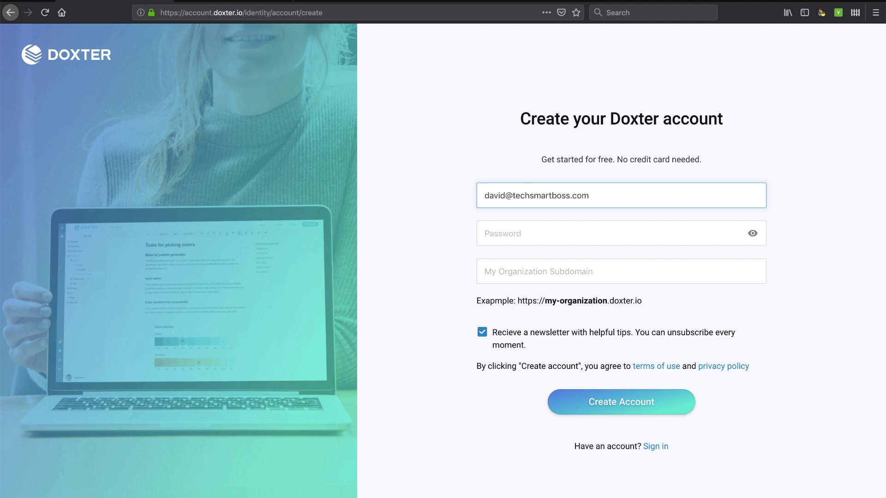
Step: Enter the account password and organization subdomain 'techsmartboss', then create the account
{"action": "left_click", "coordinate": [512, 234]}
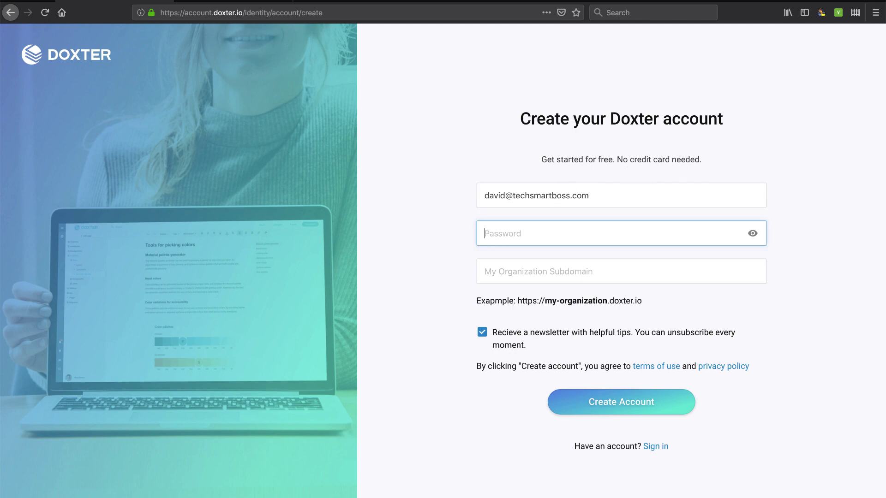
{"action": "type", "text": "••"}
{"action": "left_click", "coordinate": [547, 271]}
{"action": "type", "text": "te"}
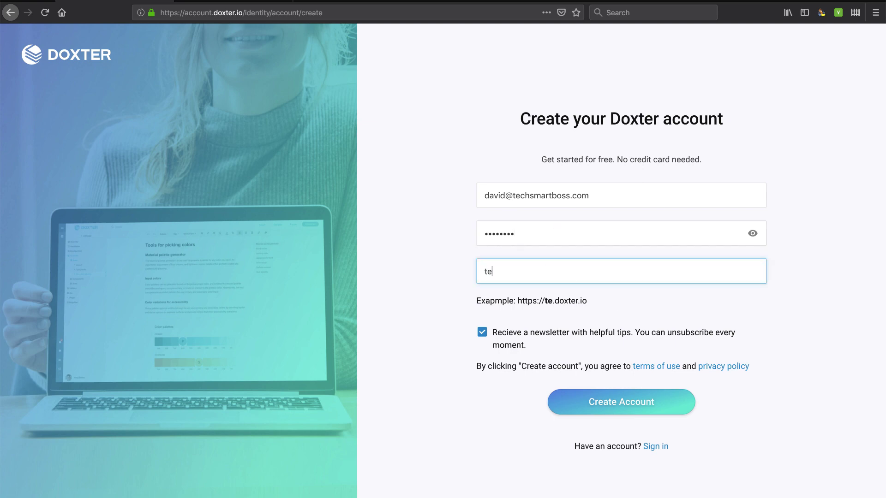
{"action": "type", "text": "chsmartboss"}
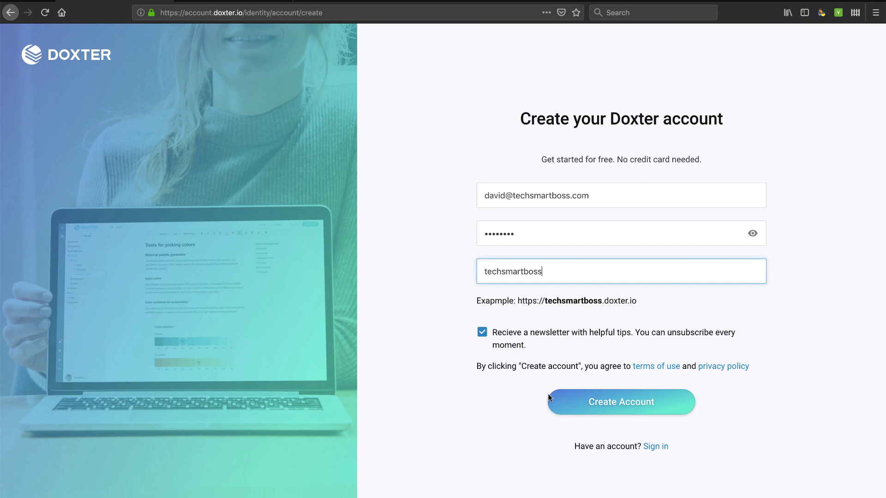
{"action": "left_click", "coordinate": [618, 405]}
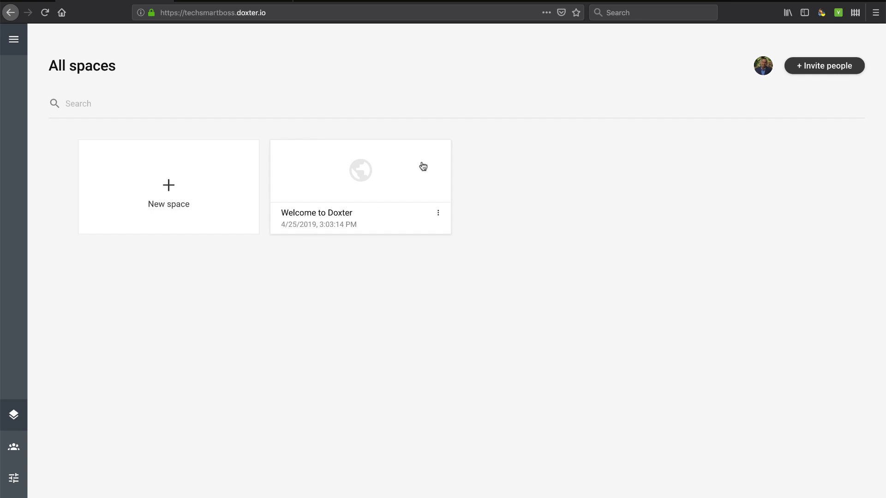
Step: Open the Invite people form and close it without inviting anyone
{"action": "left_click", "coordinate": [814, 73]}
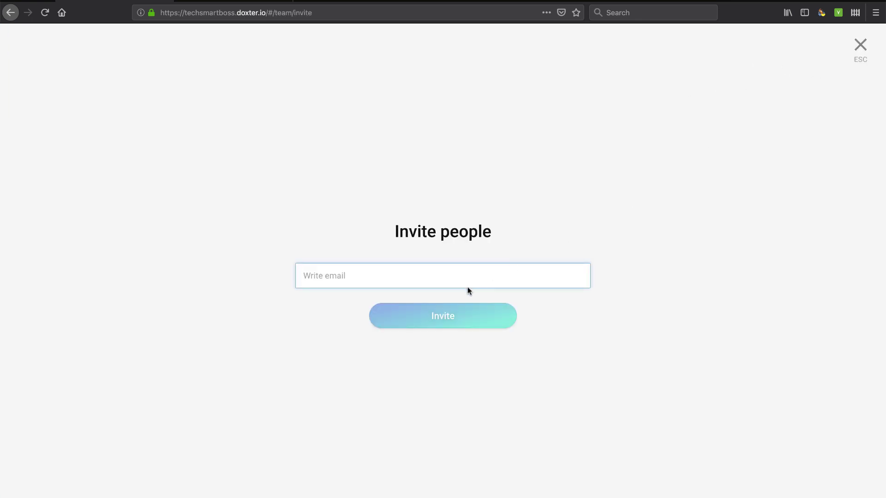
{"action": "left_click", "coordinate": [859, 46]}
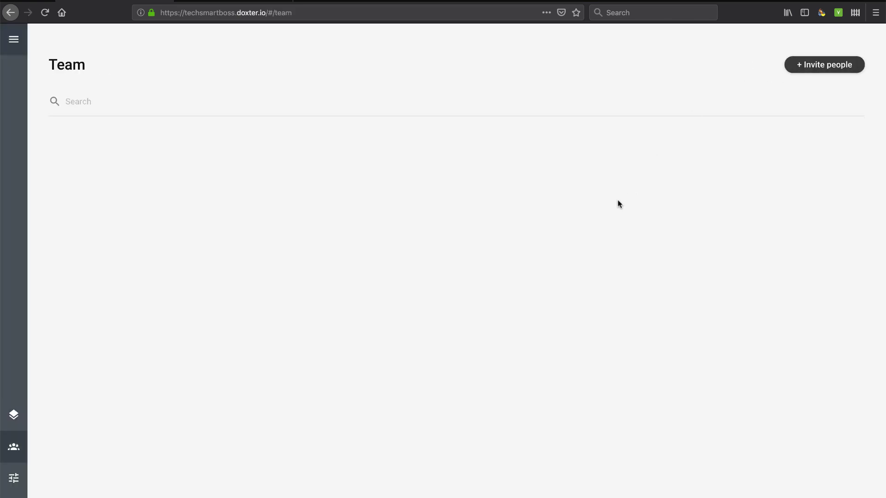
Step: Expand the sidebar and go from the spaces list into the account settings
{"action": "left_click", "coordinate": [13, 40]}
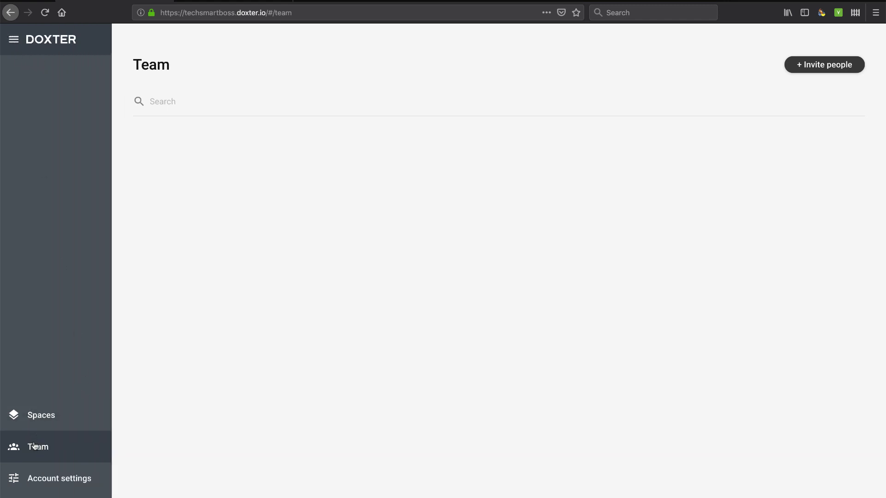
{"action": "left_click", "coordinate": [36, 418]}
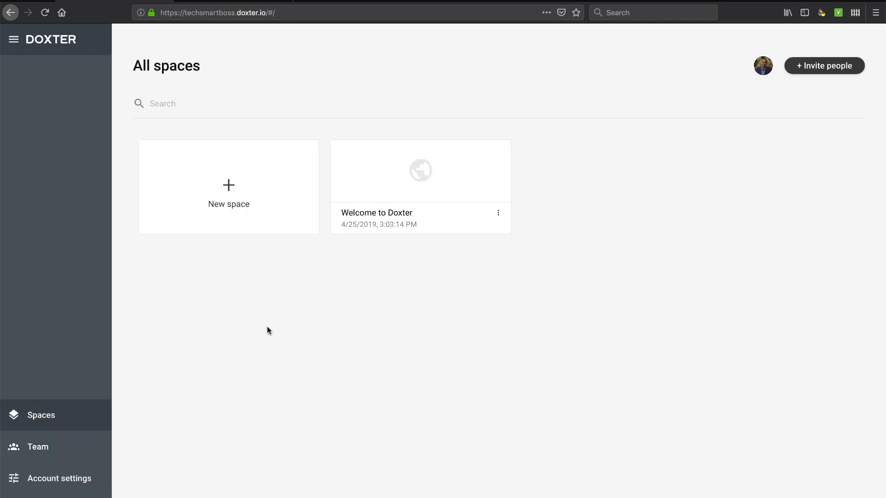
{"action": "left_click", "coordinate": [41, 484]}
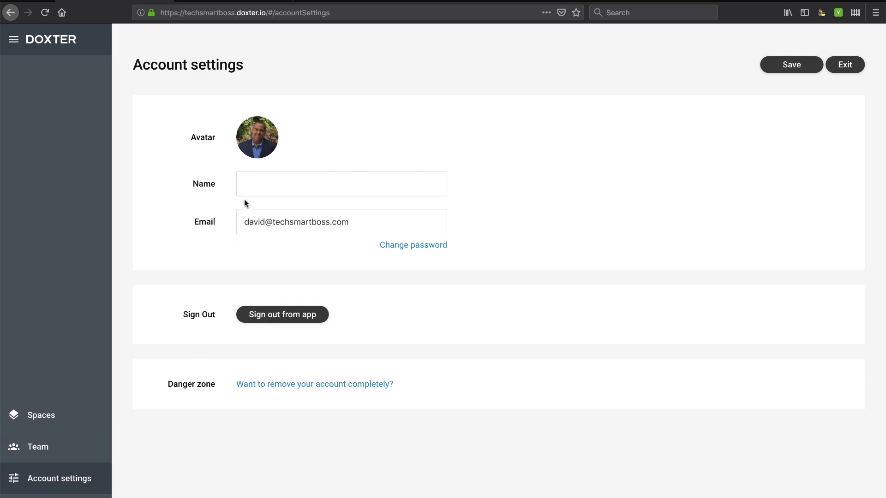
Step: Save the user's full name as the profile name and return to All spaces
{"action": "left_click", "coordinate": [253, 185]}
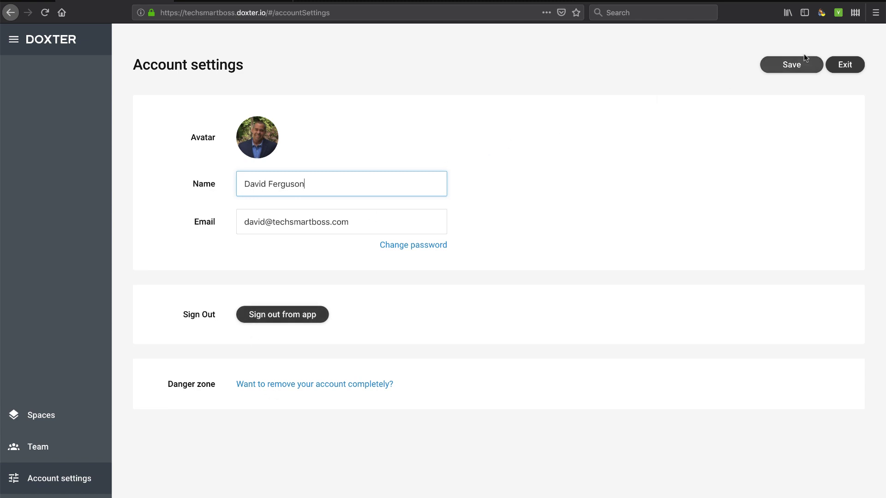
{"action": "left_click", "coordinate": [795, 65]}
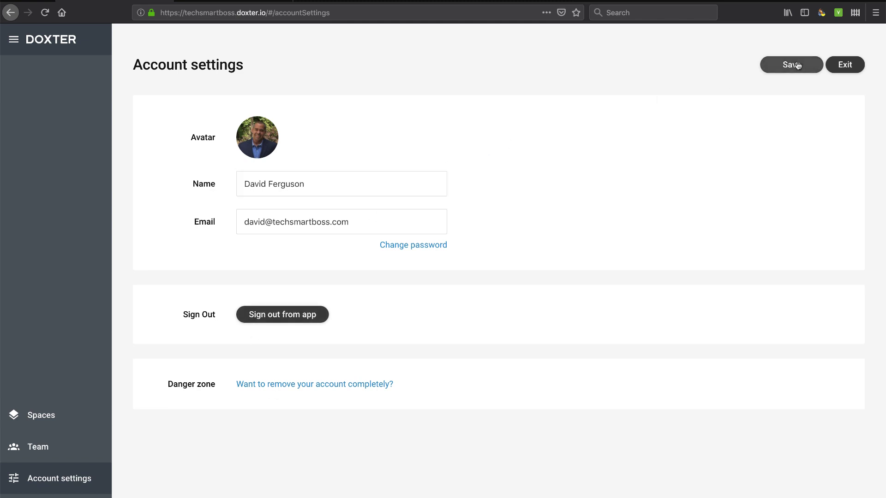
{"action": "left_click", "coordinate": [40, 420]}
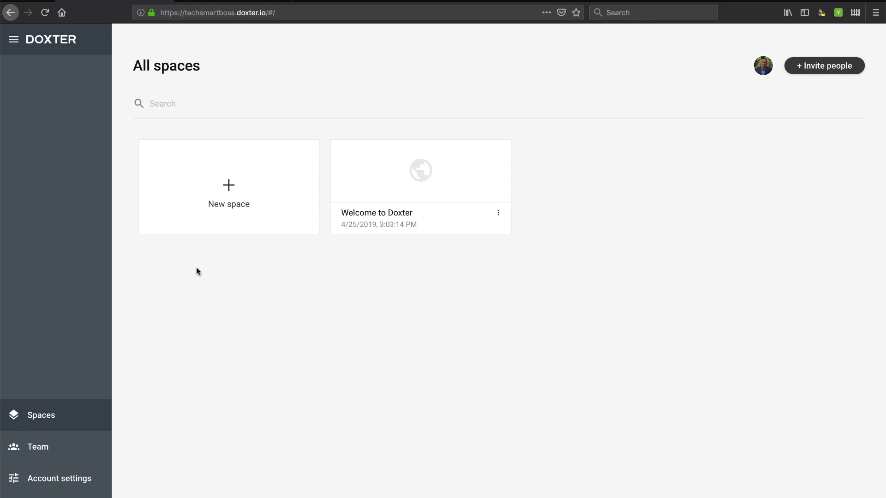
{"action": "left_click", "coordinate": [498, 213]}
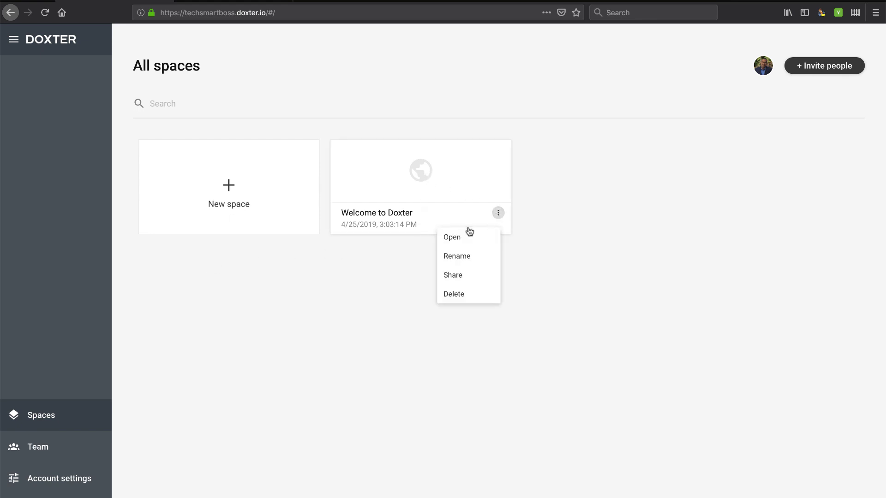
{"action": "left_click", "coordinate": [454, 276]}
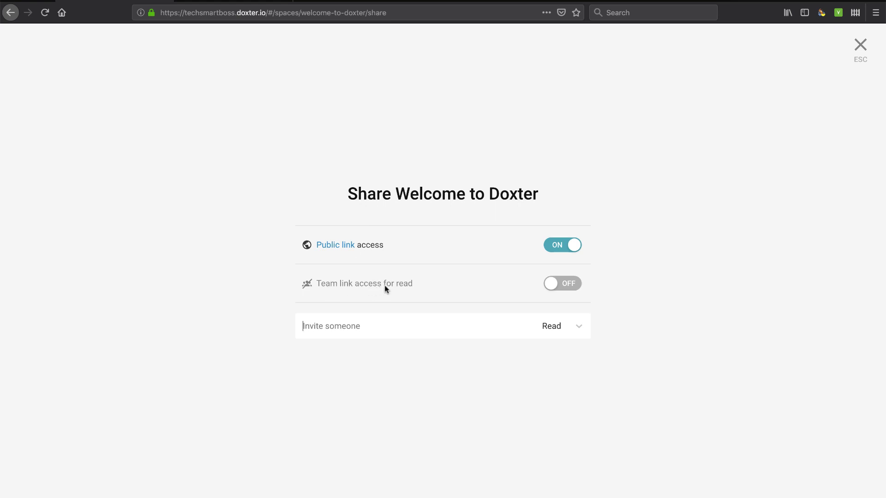
{"action": "left_click", "coordinate": [579, 329]}
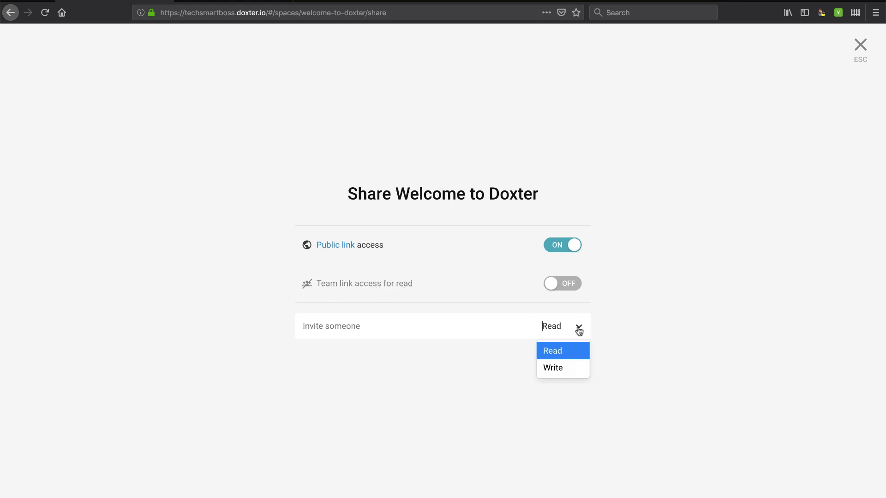
{"action": "left_click", "coordinate": [561, 370]}
{"action": "left_click", "coordinate": [469, 330]}
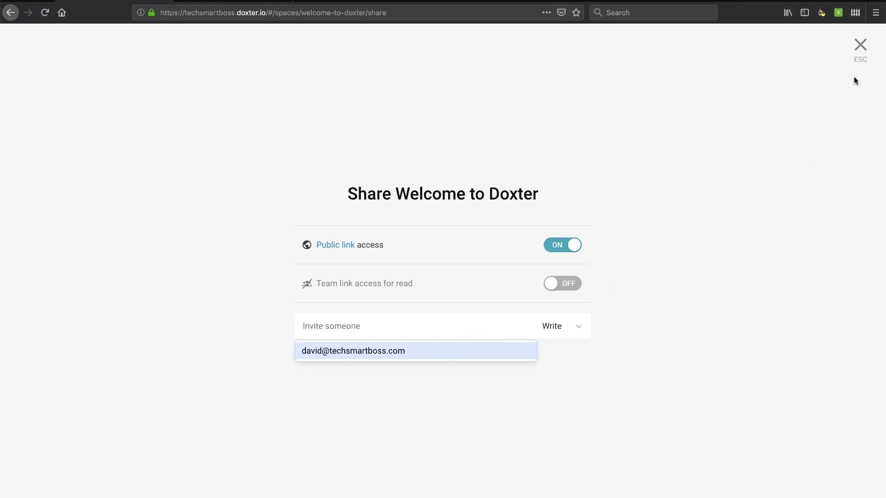
{"action": "left_click", "coordinate": [860, 50]}
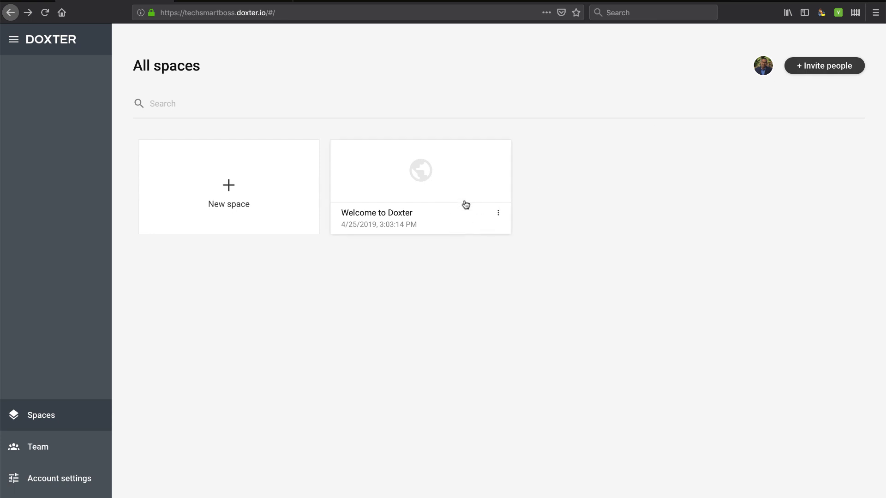
Step: Open the Welcome to Doxter card and look over its Getting started page
{"action": "left_click", "coordinate": [425, 181]}
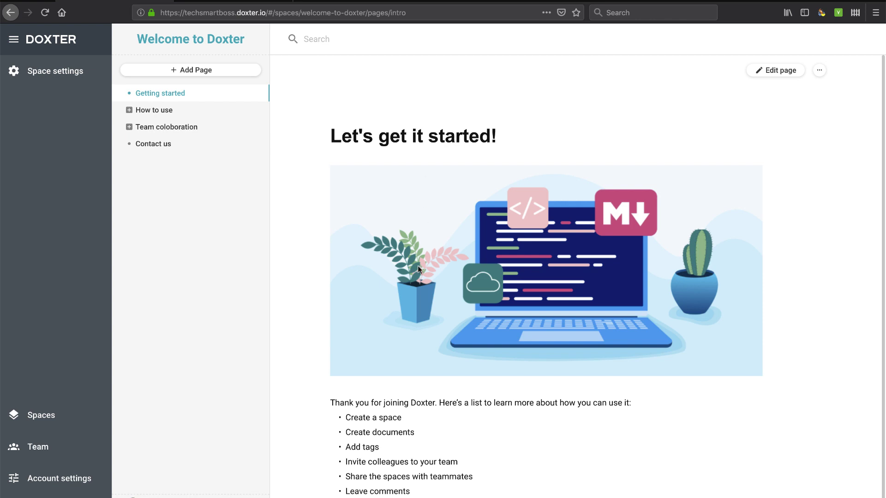
{"action": "scroll", "coordinate": [418, 267], "scroll_direction": "down", "scroll_amount": 5}
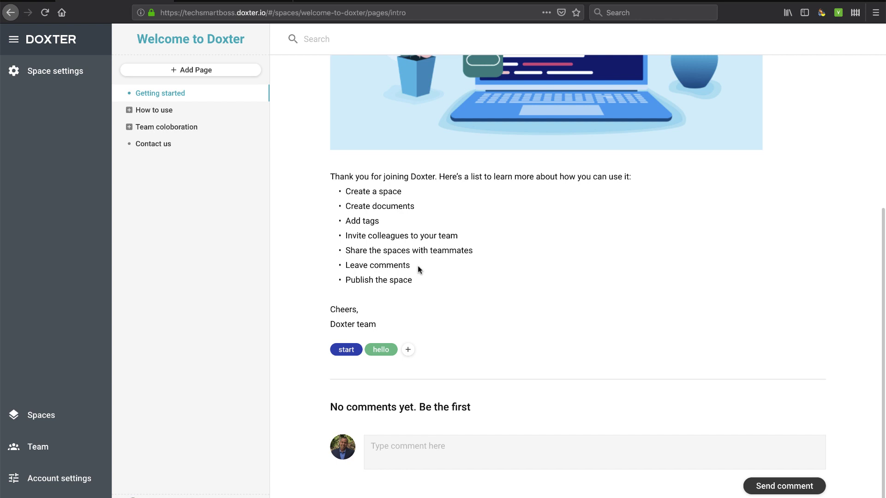
{"action": "scroll", "coordinate": [390, 453], "scroll_direction": "up", "scroll_amount": 3}
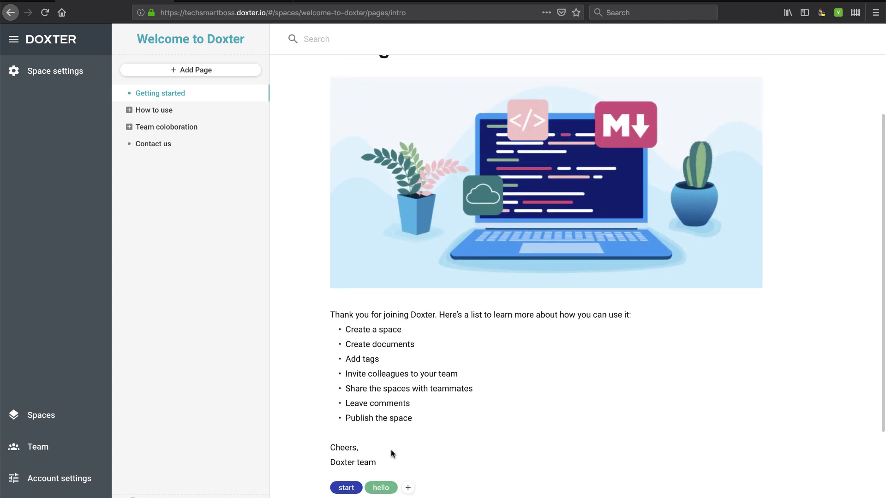
{"action": "mouse_move", "coordinate": [350, 493]}
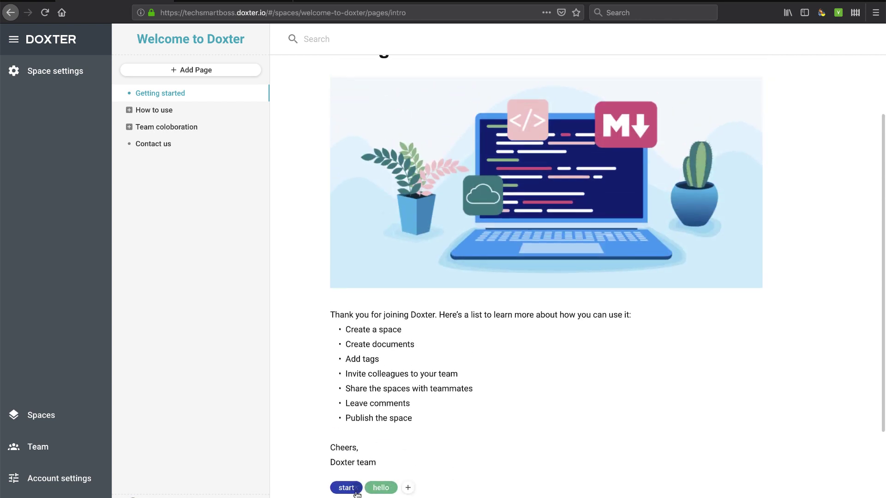
{"action": "left_click", "coordinate": [408, 489]}
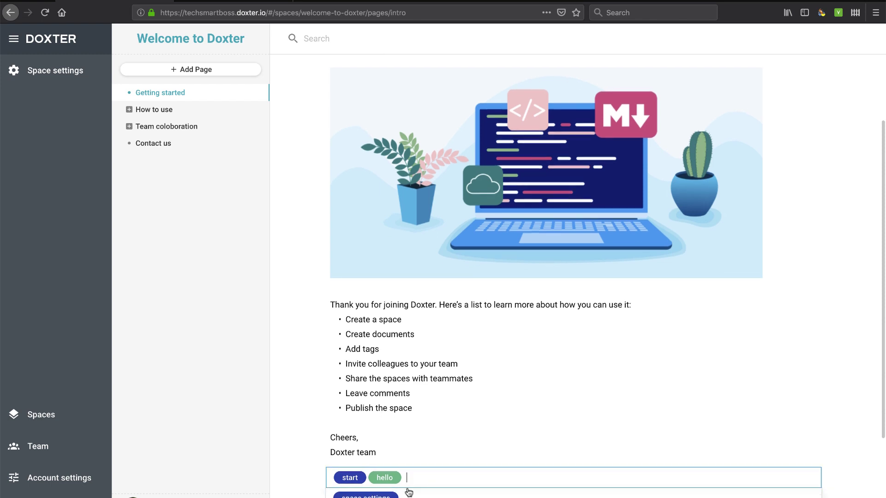
{"action": "scroll", "coordinate": [352, 434], "scroll_direction": "down", "scroll_amount": 2}
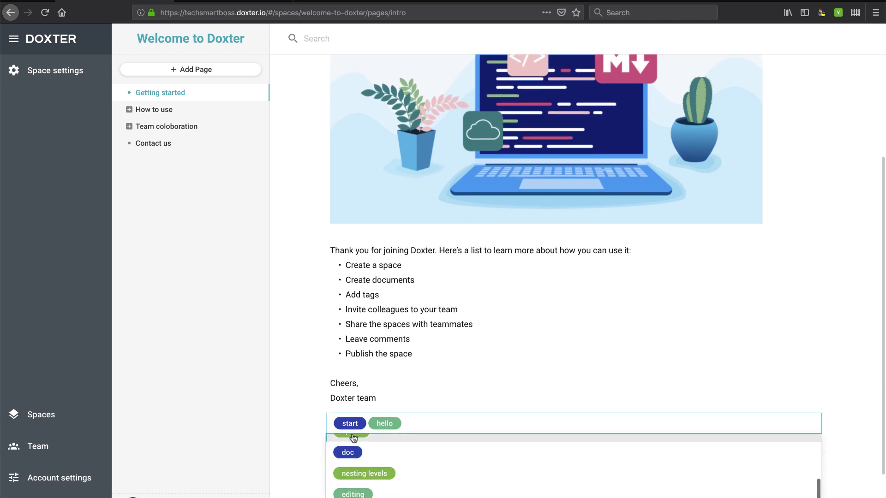
{"action": "left_click", "coordinate": [299, 459]}
{"action": "left_click", "coordinate": [408, 427]}
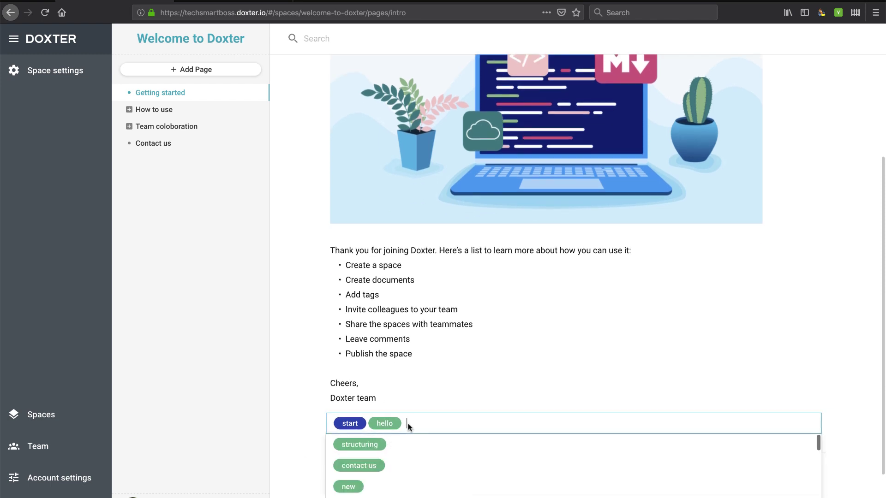
{"action": "type", "text": "sdfsdfs"}
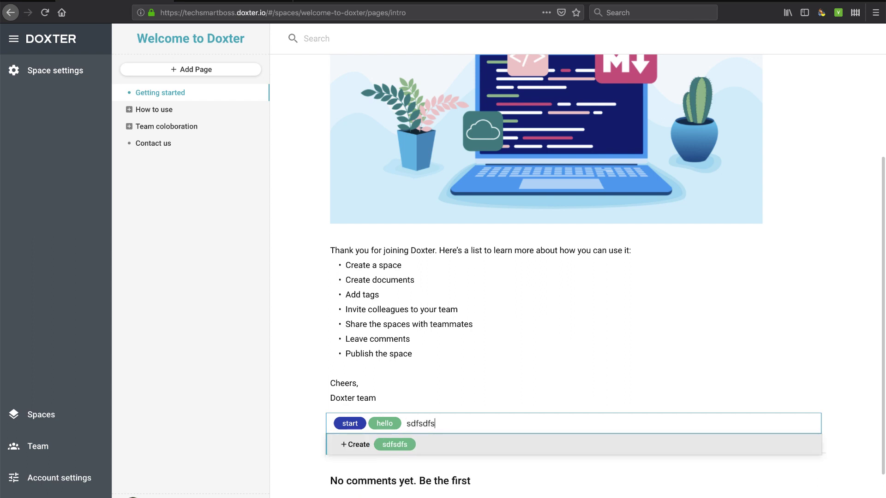
{"action": "key", "text": "BackSpace"}
{"action": "key", "text": "BackSpace"}
{"action": "key", "text": "BackSpace"}
{"action": "key", "text": "BackSpace"}
{"action": "key", "text": "BackSpace"}
{"action": "key", "text": "BackSpace"}
{"action": "key", "text": "BackSpace"}
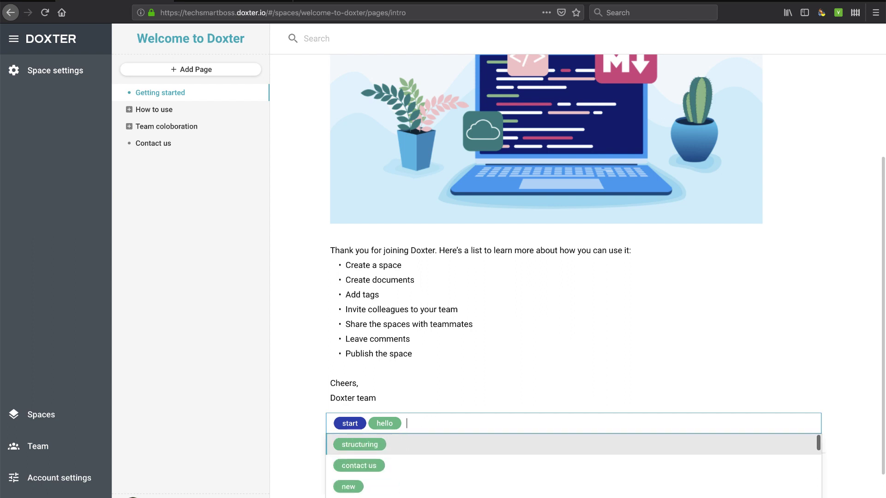
{"action": "left_click", "coordinate": [296, 431]}
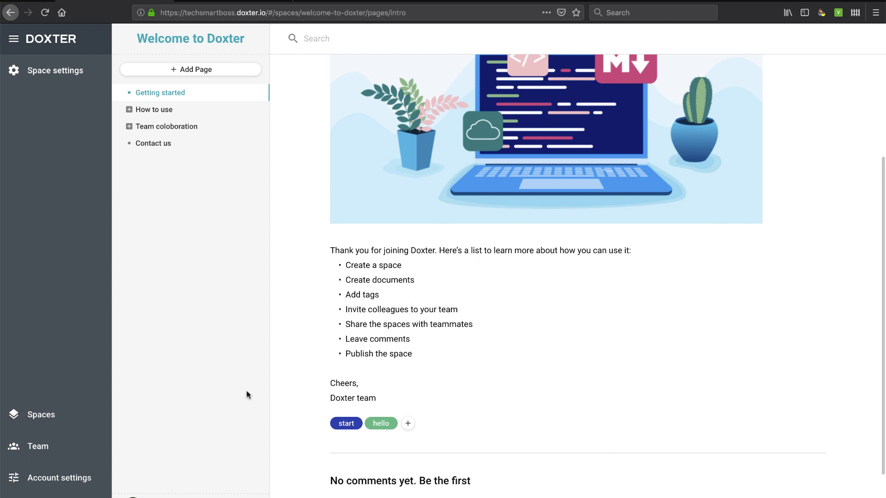
{"action": "left_click", "coordinate": [55, 447]}
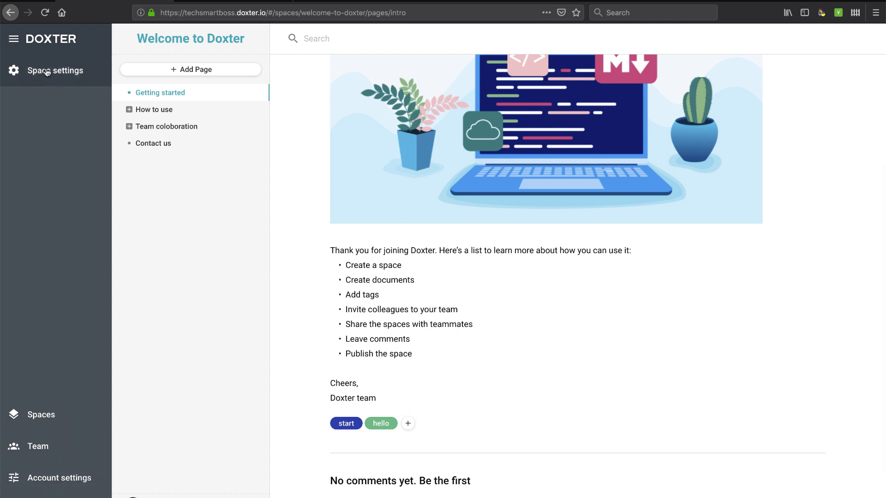
{"action": "scroll", "coordinate": [370, 340], "scroll_direction": "up", "scroll_amount": 3}
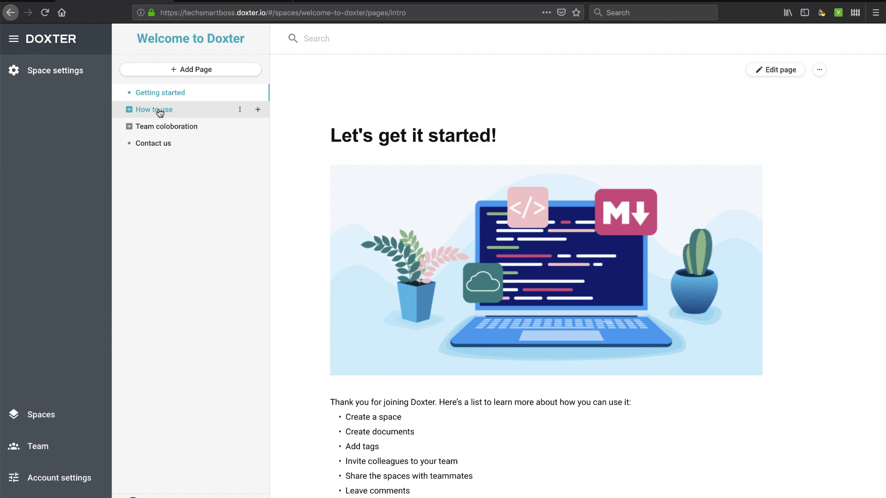
Step: Open How to use, expand its subpages and view the Creating a space page
{"action": "left_click", "coordinate": [159, 113]}
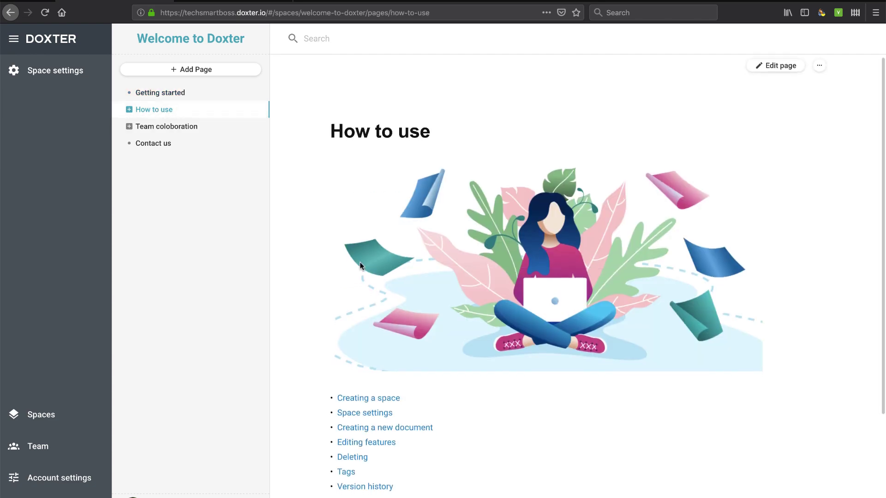
{"action": "scroll", "coordinate": [362, 265], "scroll_direction": "down", "scroll_amount": 3}
{"action": "scroll", "coordinate": [363, 265], "scroll_direction": "up", "scroll_amount": 3}
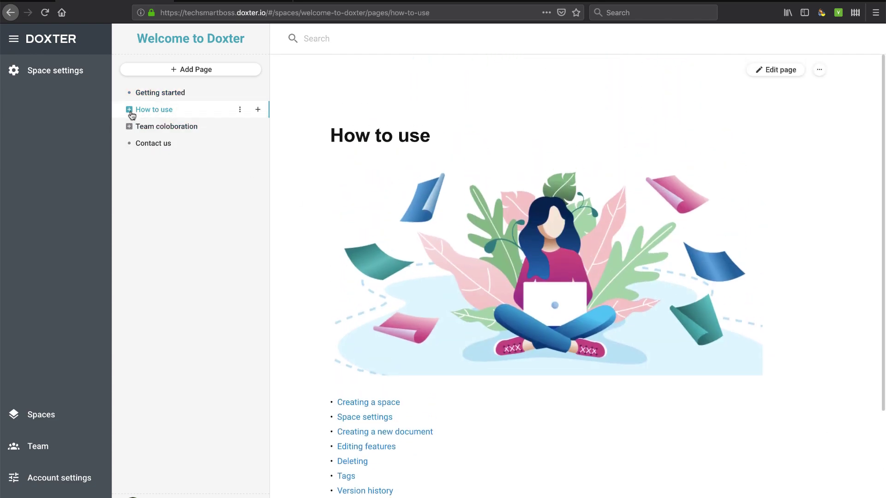
{"action": "left_click", "coordinate": [129, 109]}
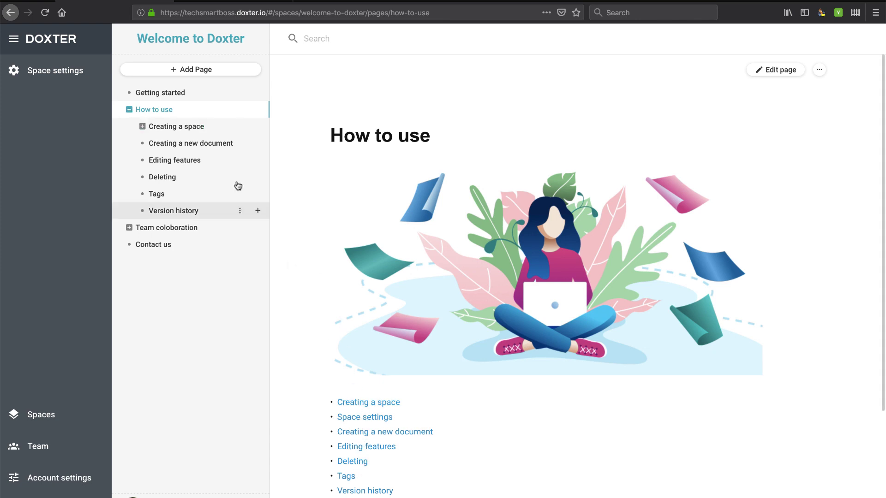
{"action": "left_click", "coordinate": [143, 128]}
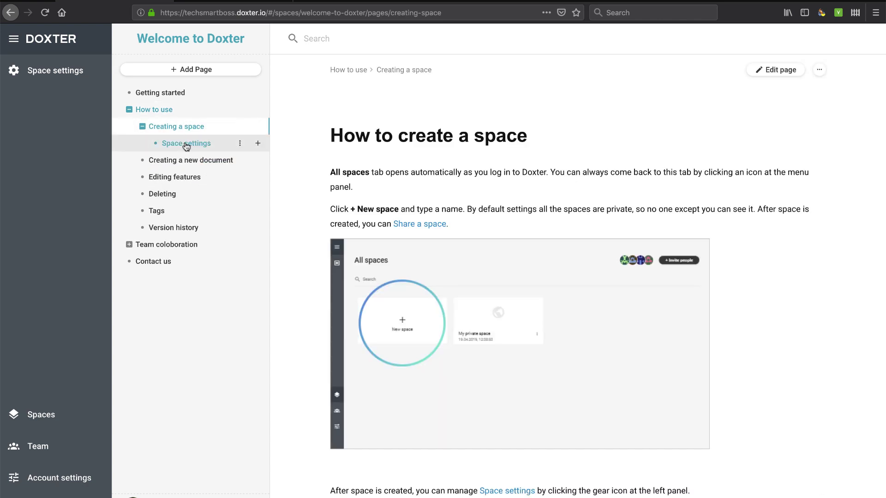
{"action": "left_click", "coordinate": [162, 111]}
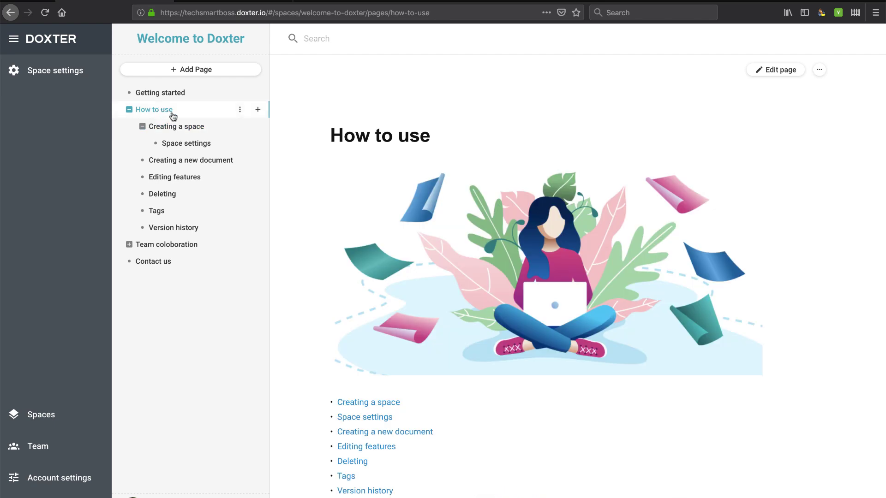
Step: Open the Creating a space guide from How to use and read through it
{"action": "scroll", "coordinate": [408, 271], "scroll_direction": "down", "scroll_amount": 3}
{"action": "scroll", "coordinate": [408, 271], "scroll_direction": "up", "scroll_amount": 2}
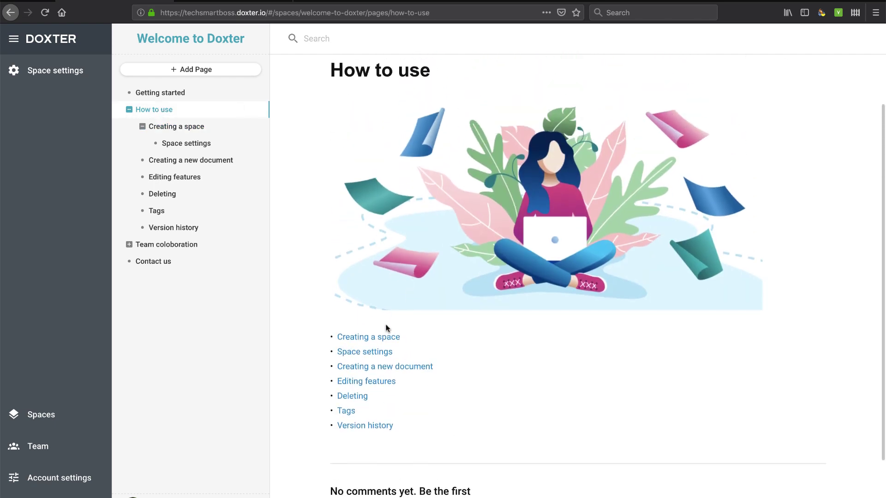
{"action": "left_click", "coordinate": [372, 338]}
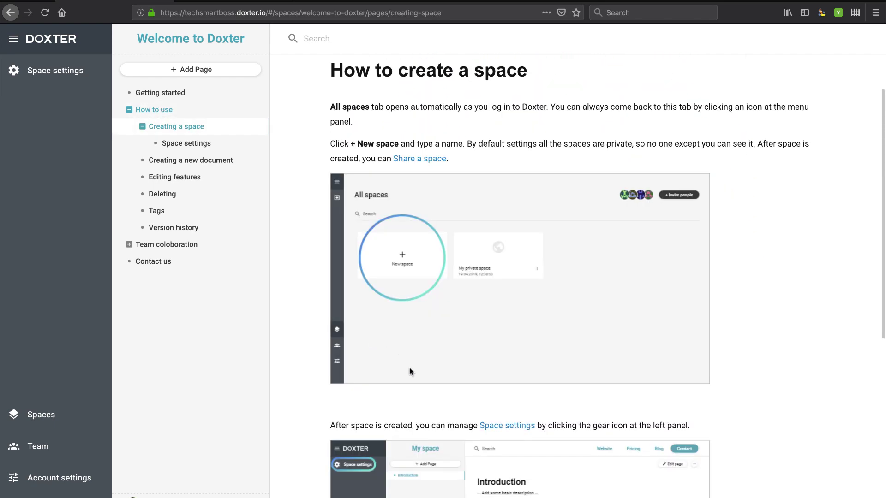
{"action": "scroll", "coordinate": [409, 367], "scroll_direction": "down", "scroll_amount": 7}
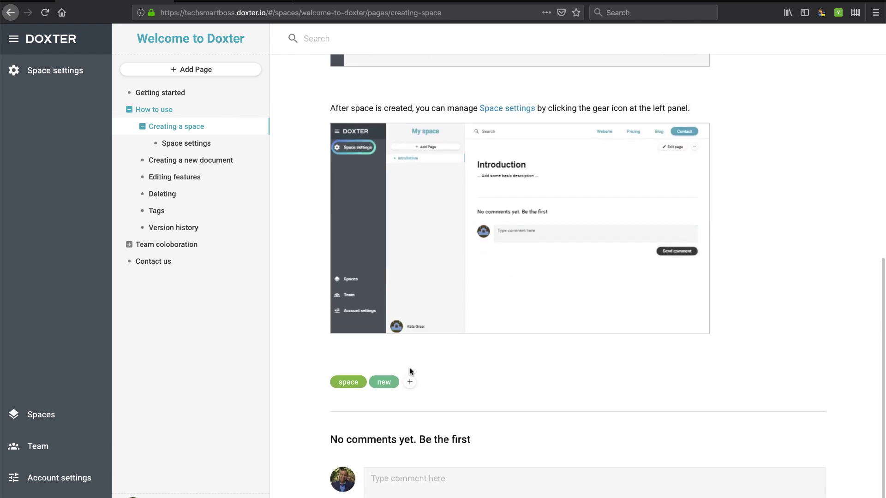
{"action": "scroll", "coordinate": [409, 367], "scroll_direction": "up", "scroll_amount": 7}
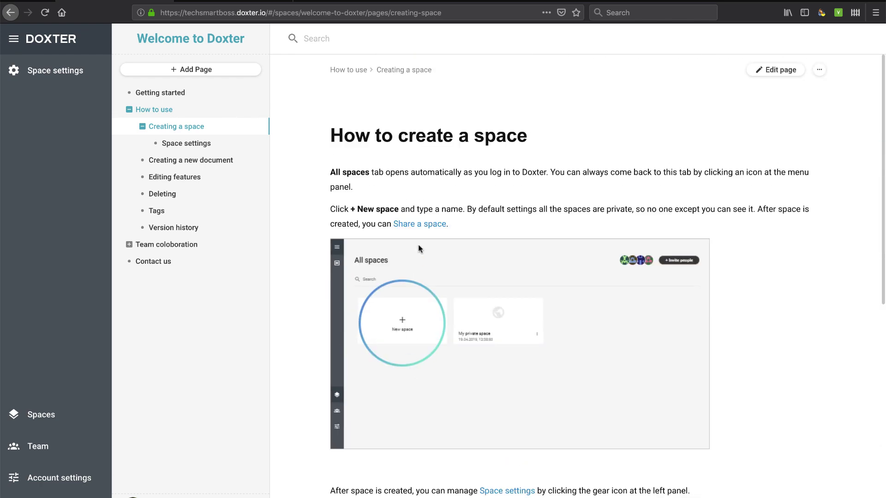
{"action": "scroll", "coordinate": [432, 209], "scroll_direction": "down", "scroll_amount": 1}
{"action": "scroll", "coordinate": [433, 210], "scroll_direction": "up", "scroll_amount": 1}
{"action": "scroll", "coordinate": [431, 300], "scroll_direction": "down", "scroll_amount": 5}
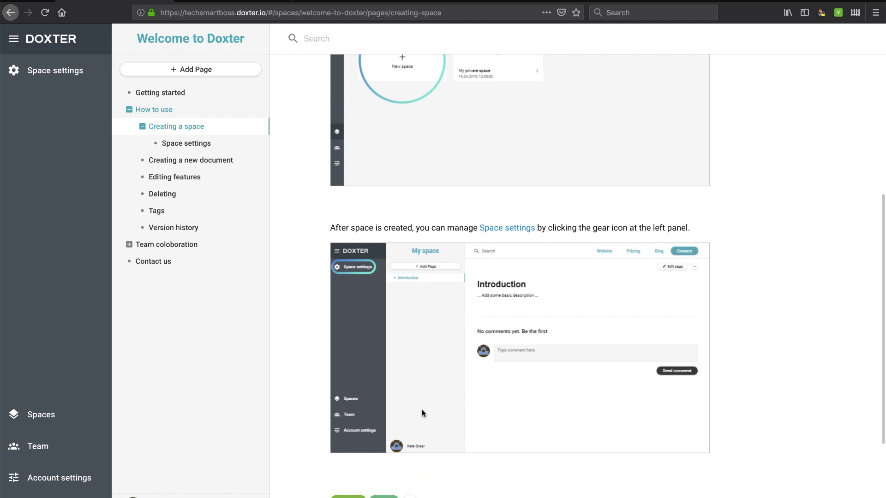
{"action": "scroll", "coordinate": [421, 413], "scroll_direction": "down", "scroll_amount": 3}
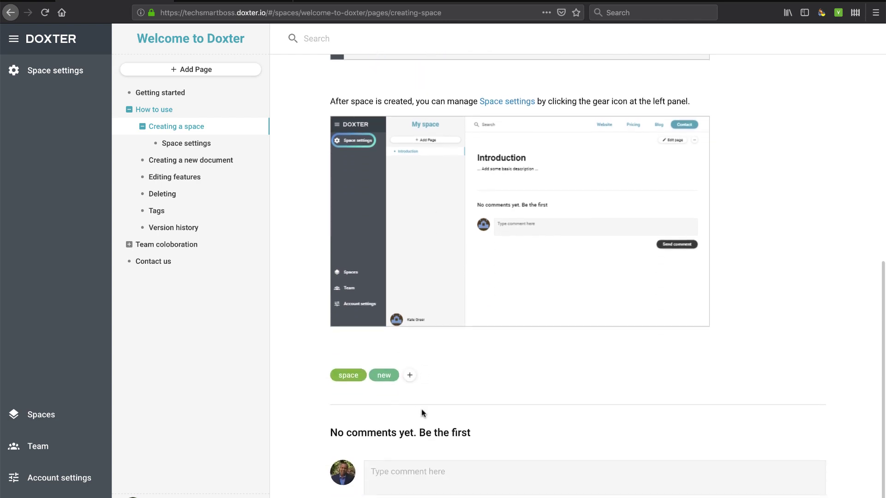
{"action": "scroll", "coordinate": [423, 413], "scroll_direction": "down", "scroll_amount": 1}
{"action": "scroll", "coordinate": [421, 409], "scroll_direction": "up", "scroll_amount": 9}
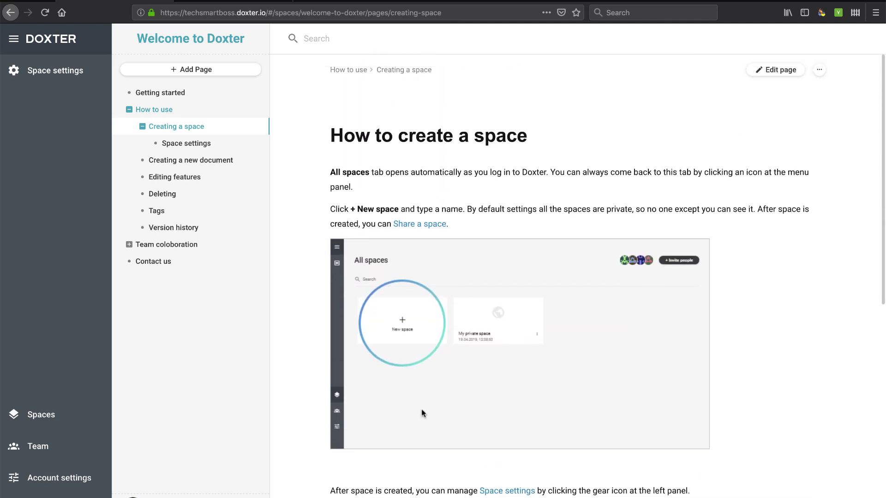
Step: Browse Creating a new document and Team collaboration, then open the Contact us page
{"action": "left_click", "coordinate": [188, 161]}
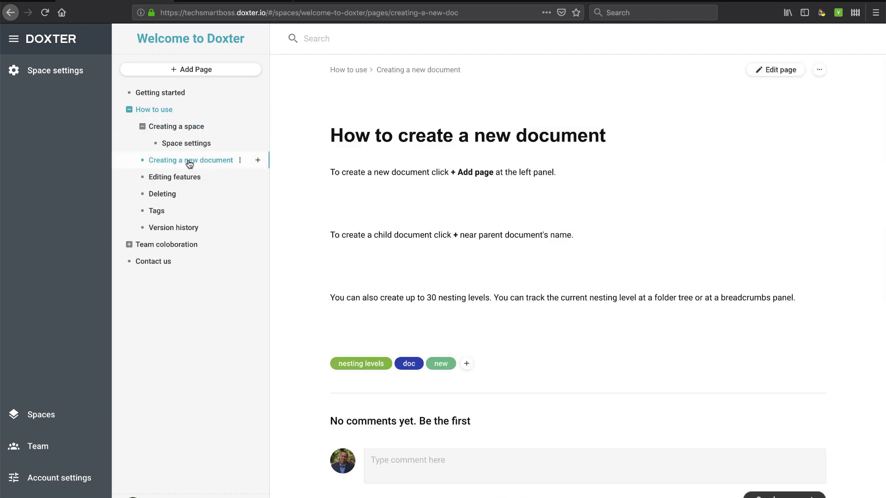
{"action": "scroll", "coordinate": [447, 371], "scroll_direction": "down", "scroll_amount": 2}
{"action": "scroll", "coordinate": [446, 367], "scroll_direction": "down", "scroll_amount": 12}
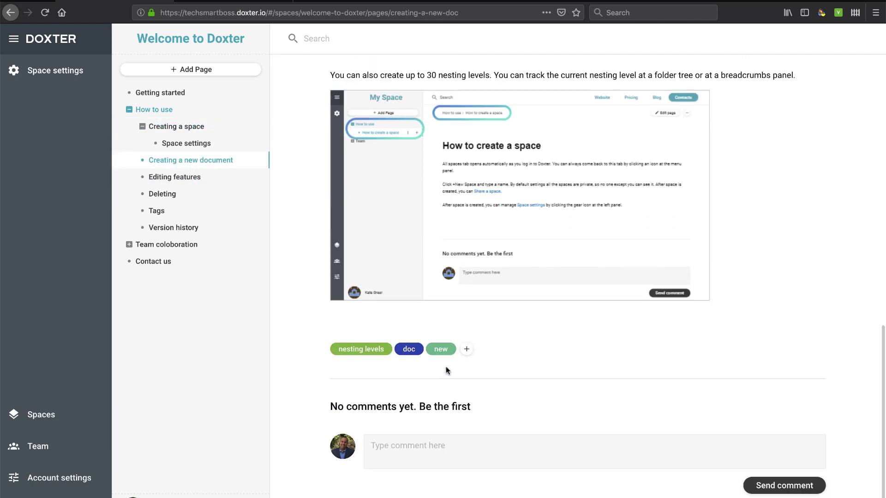
{"action": "scroll", "coordinate": [446, 367], "scroll_direction": "up", "scroll_amount": 14}
{"action": "left_click", "coordinate": [173, 245]}
{"action": "left_click", "coordinate": [156, 262]}
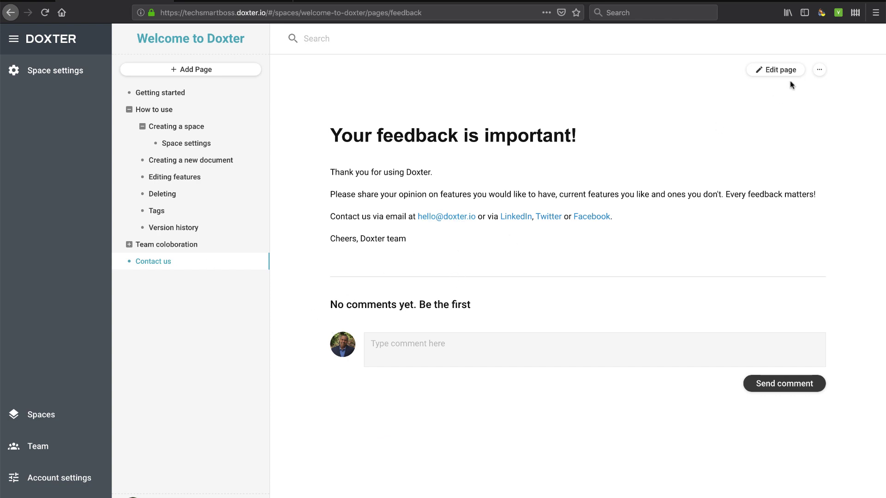
Step: Enter and exit edit mode on the feedback page unchanged, then open Space settings
{"action": "left_click", "coordinate": [777, 72]}
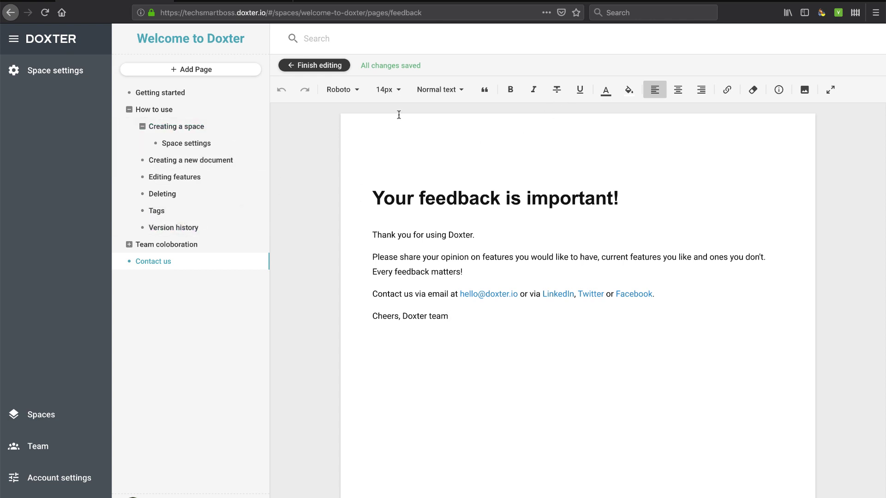
{"action": "left_click", "coordinate": [312, 67]}
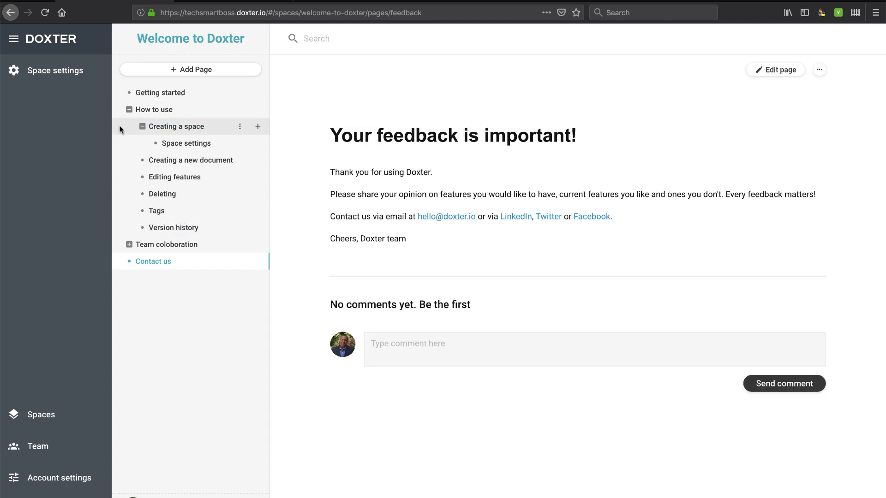
{"action": "left_click", "coordinate": [45, 78]}
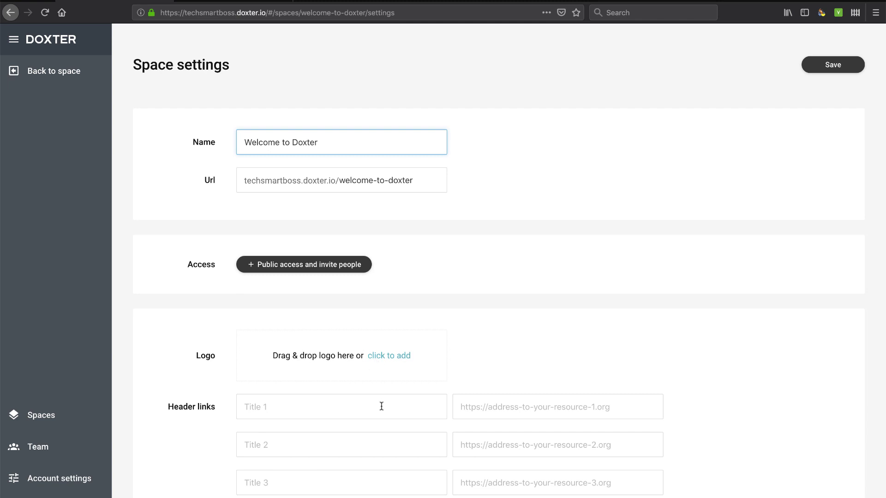
{"action": "left_click", "coordinate": [350, 405]}
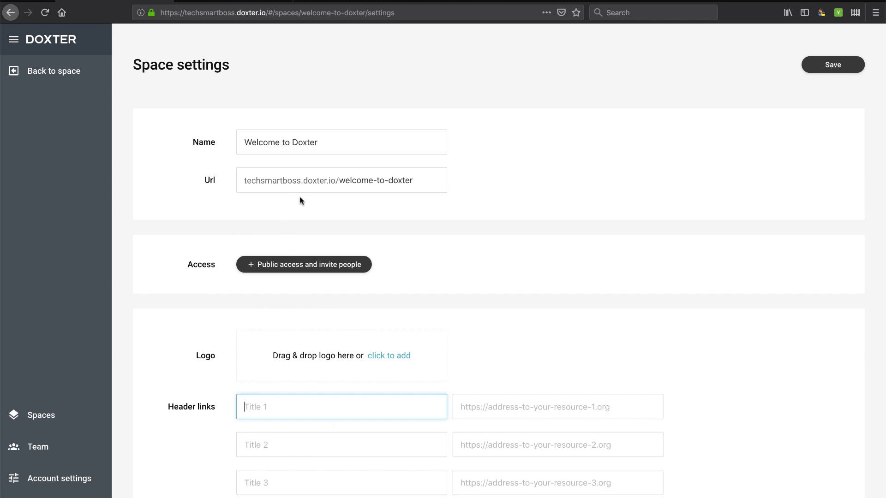
{"action": "left_click", "coordinate": [249, 266]}
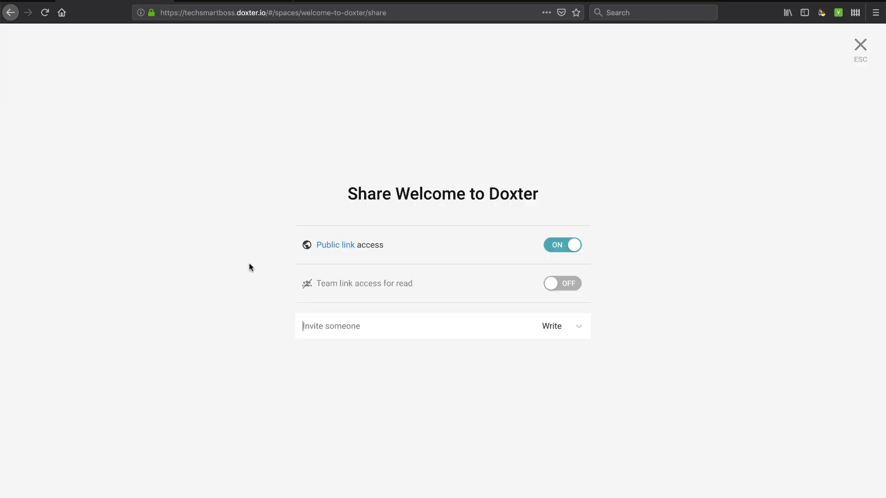
{"action": "left_click", "coordinate": [861, 47]}
{"action": "left_click_drag", "start_coordinate": [423, 181], "coordinate": [305, 180]}
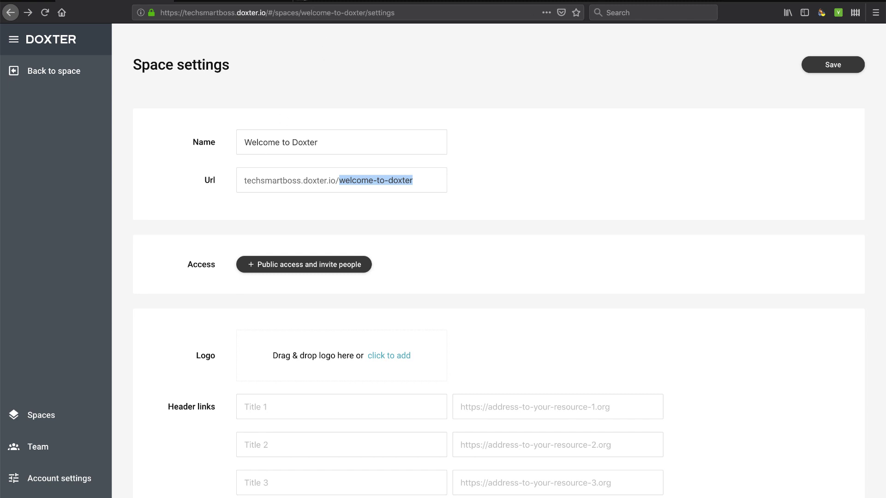
{"action": "left_click", "coordinate": [300, 1]}
Step: Load techsmartboss.doxter.io/welcome-to-doxter in the new tab, then return to the Space settings tab
{"action": "type", "text": "te"}
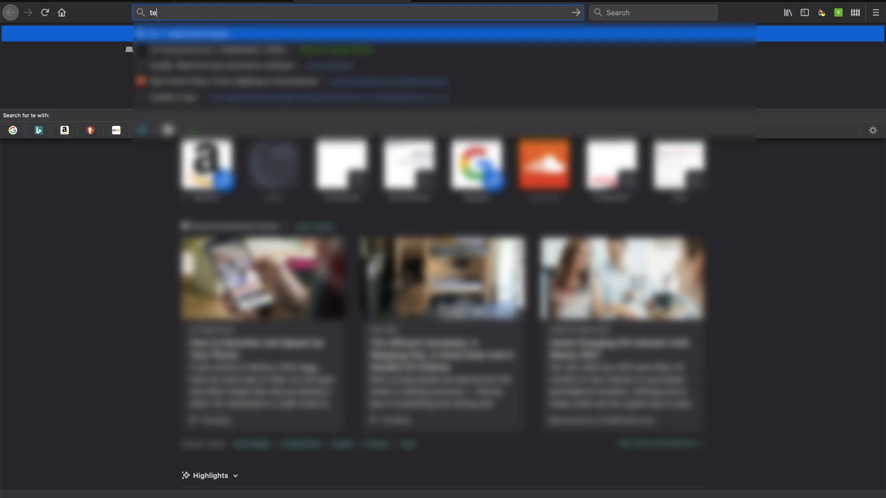
{"action": "type", "text": "chsmartboss.c"}
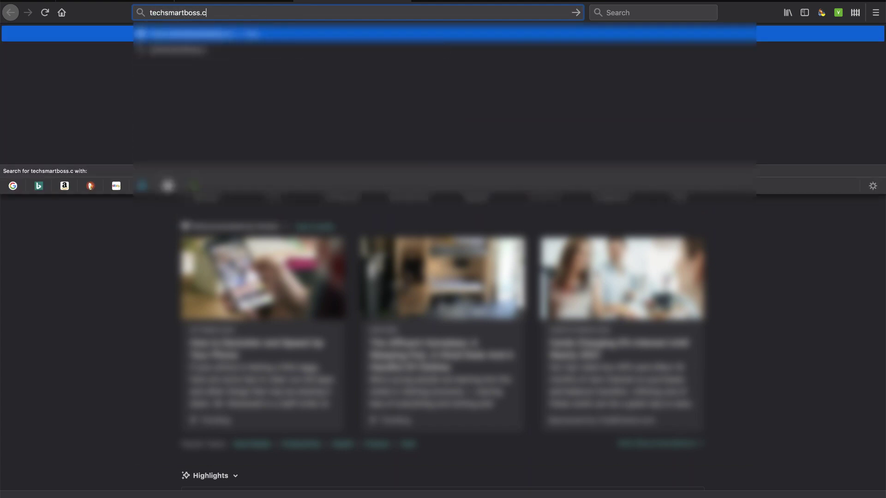
{"action": "key", "text": "BackSpace"}
{"action": "key", "text": "BackSpace"}
{"action": "type", "text": "doxt"}
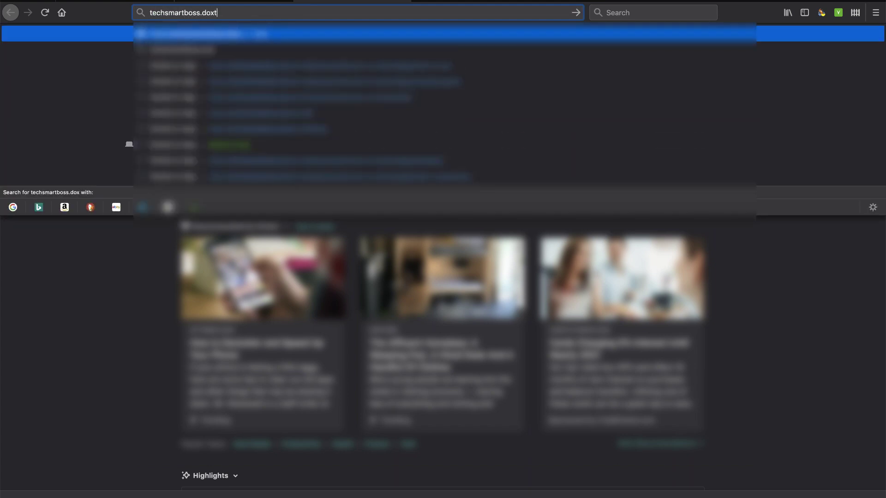
{"action": "type", "text": "er.io/welcome-to-doxter"}
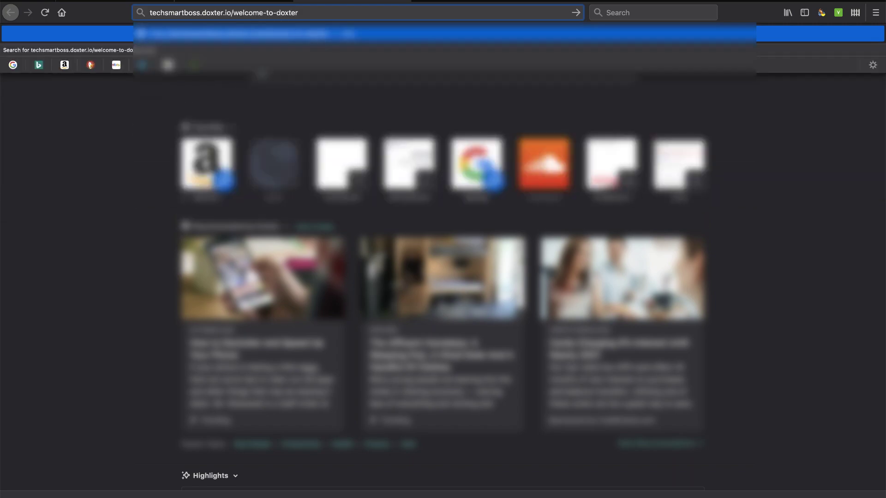
{"action": "key", "text": "Return"}
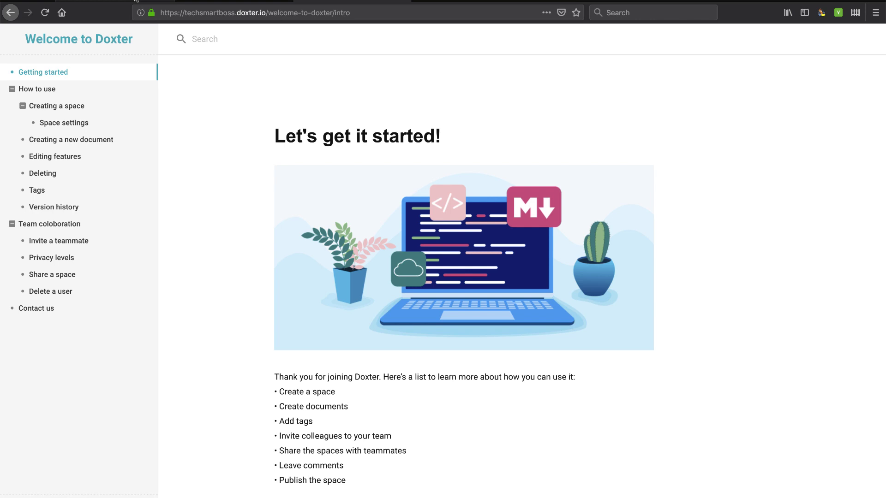
{"action": "left_click", "coordinate": [135, 1]}
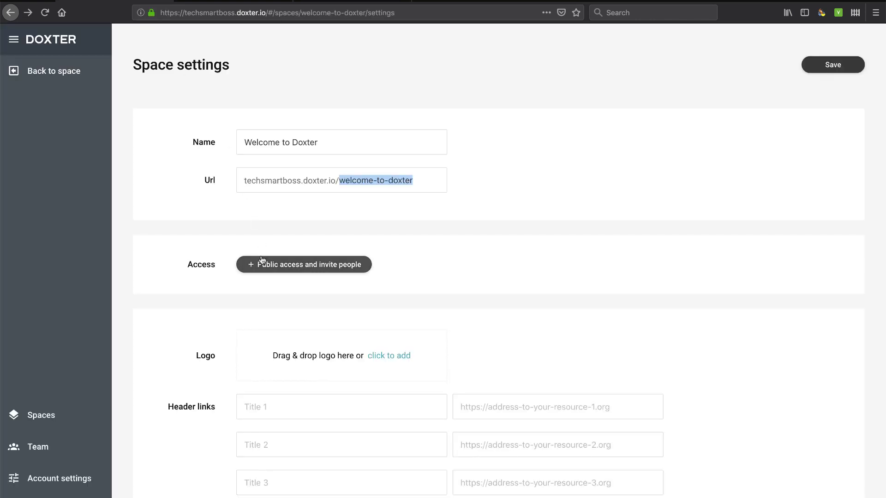
Step: Upload a logo image for the Welcome to Doxter space
{"action": "left_click", "coordinate": [391, 359]}
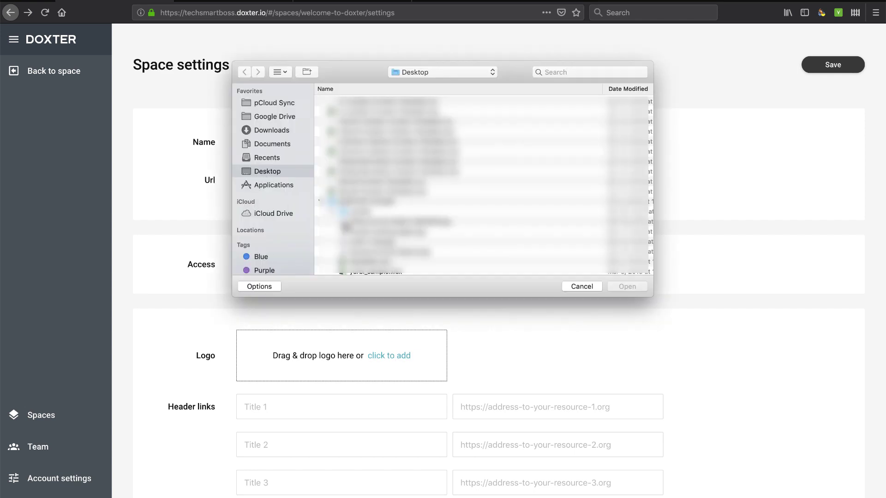
{"action": "scroll", "coordinate": [346, 227], "scroll_direction": "down", "scroll_amount": 5}
{"action": "scroll", "coordinate": [484, 185], "scroll_direction": "down", "scroll_amount": 10}
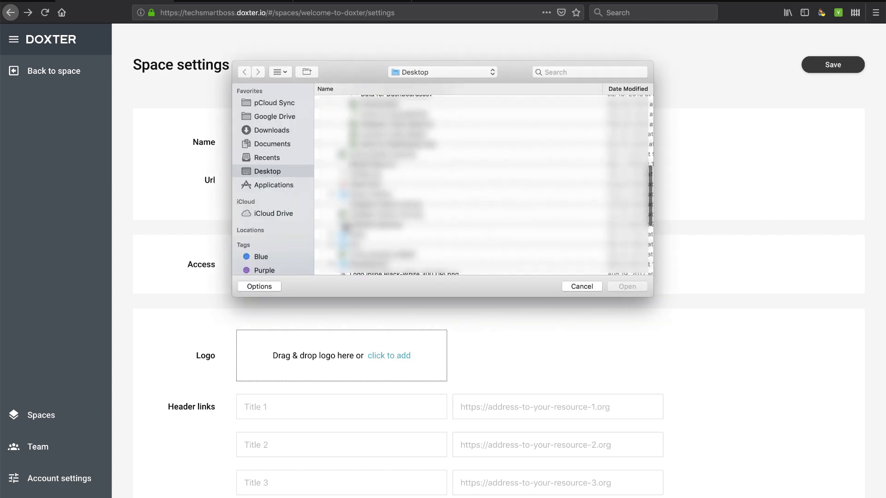
{"action": "scroll", "coordinate": [345, 227], "scroll_direction": "down", "scroll_amount": 10}
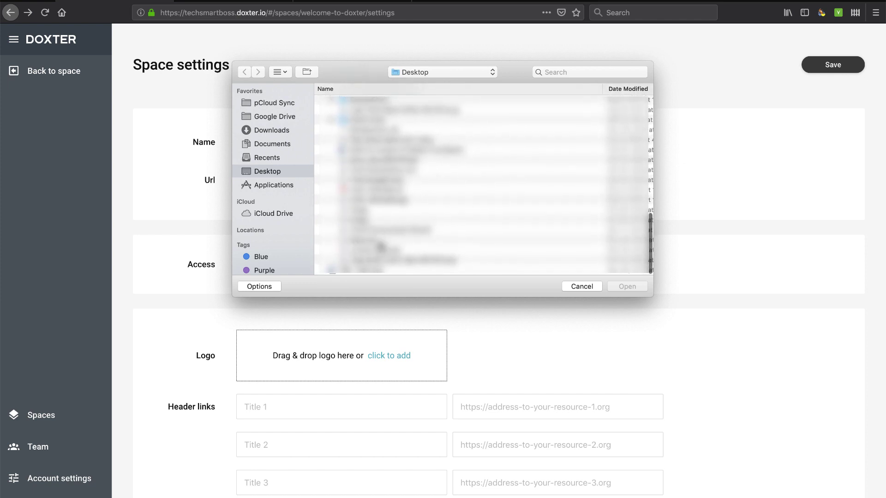
{"action": "left_click", "coordinate": [386, 139]}
{"action": "left_click", "coordinate": [608, 288]}
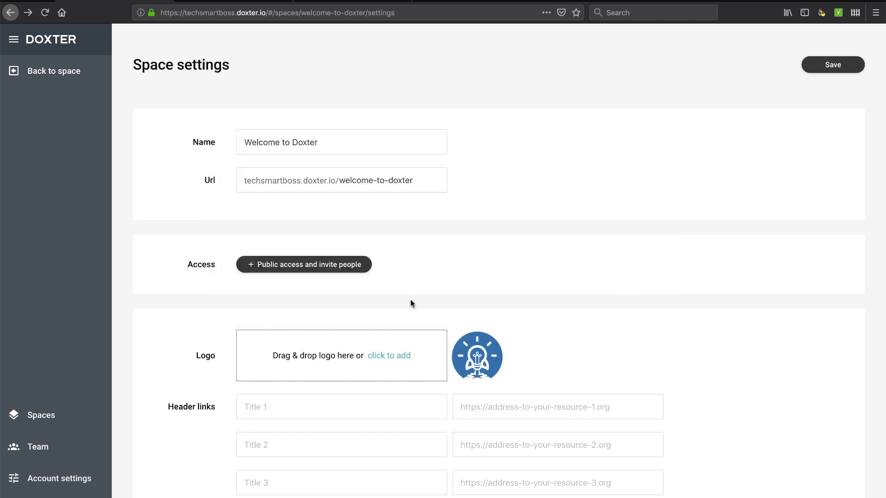
{"action": "left_click", "coordinate": [338, 414]}
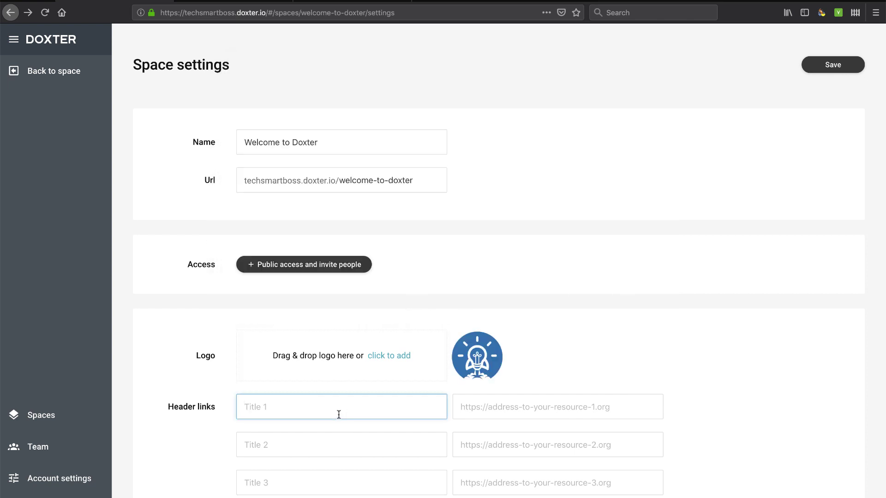
{"action": "type", "text": "Home"}
{"action": "left_click", "coordinate": [456, 417]}
{"action": "type", "text": "h"}
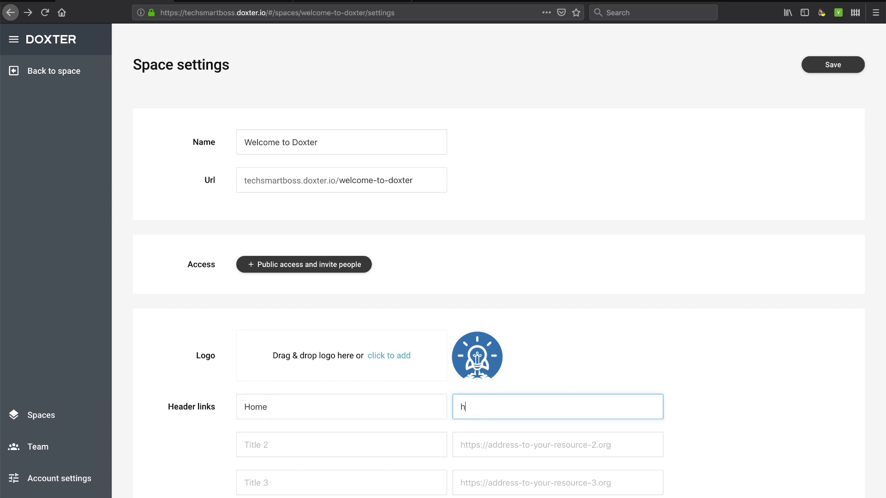
{"action": "type", "text": "ttps"}
{"action": "type", "text": "://ww.te"}
{"action": "type", "text": "techsmar"}
{"action": "type", "text": "tboss.com"}
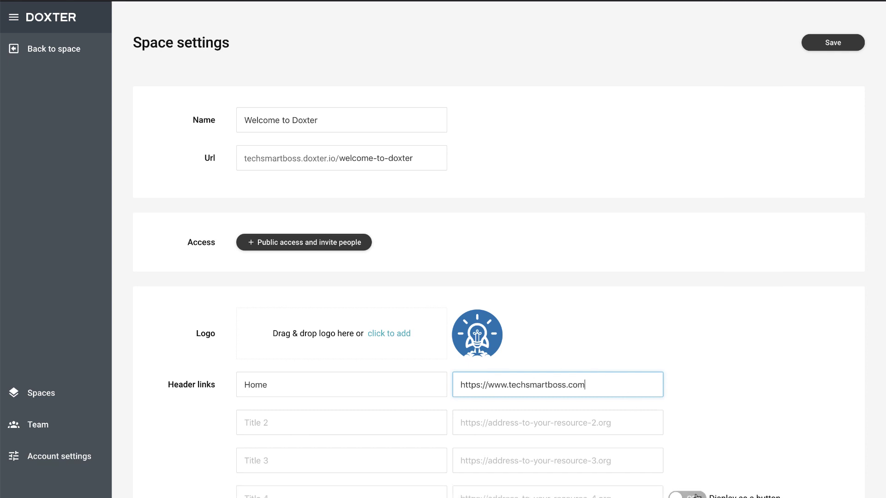
{"action": "left_click", "coordinate": [828, 37]}
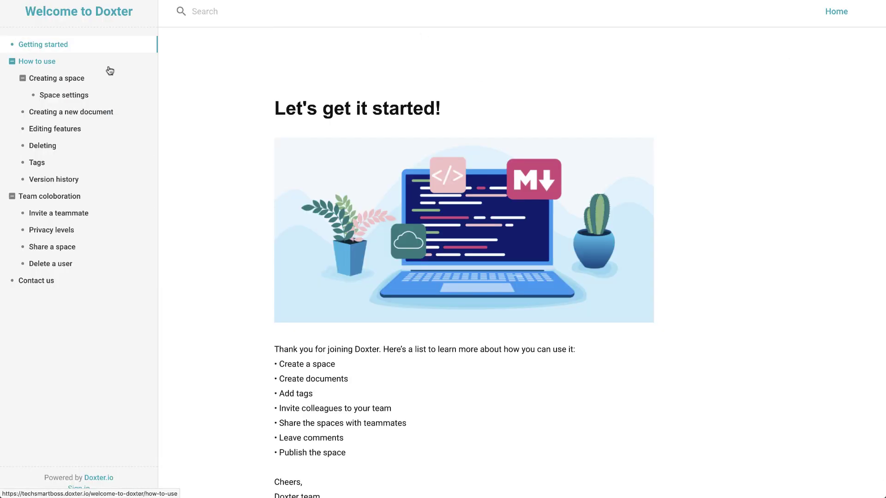
Step: Test the Home header link on the public space, then reopen the Welcome to Doxter Space settings
{"action": "left_click", "coordinate": [835, 12]}
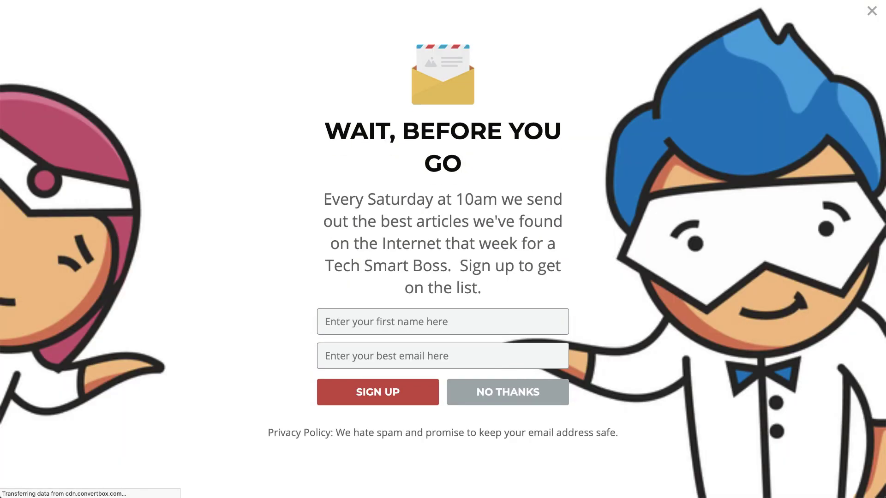
{"action": "key", "text": "super+Left"}
{"action": "left_click", "coordinate": [65, 14]}
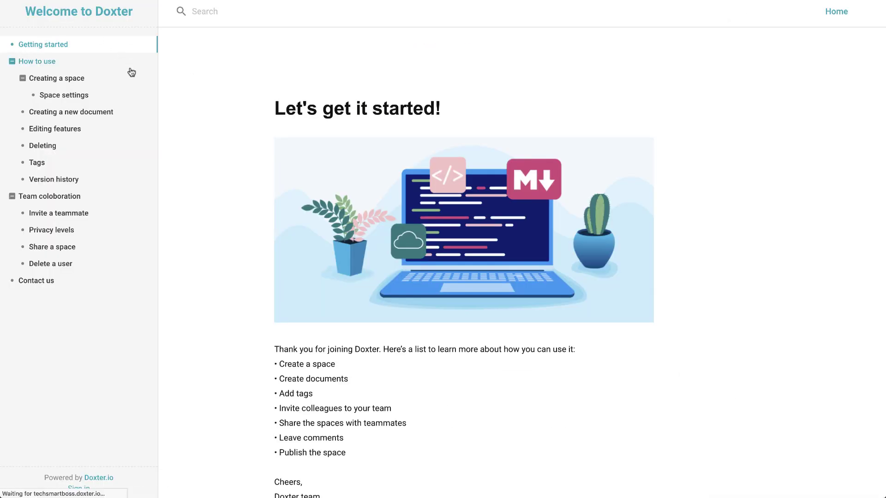
{"action": "scroll", "coordinate": [210, 217], "scroll_direction": "down", "scroll_amount": 1}
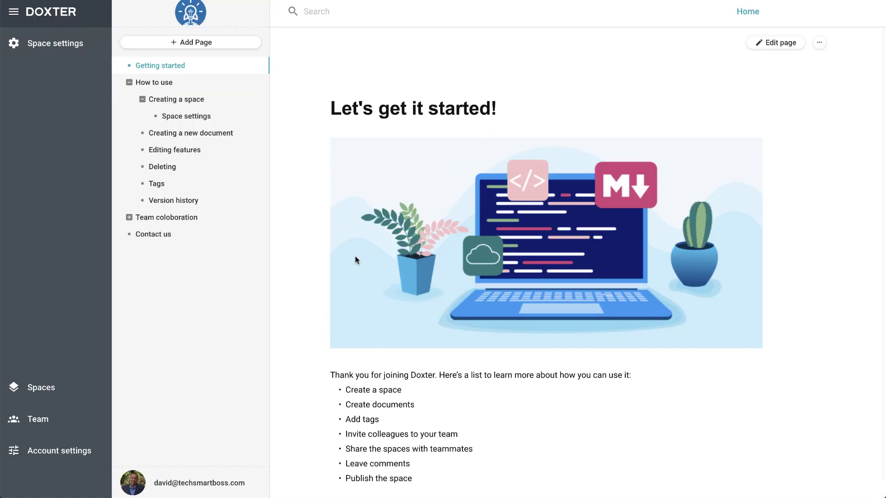
{"action": "left_click", "coordinate": [18, 44]}
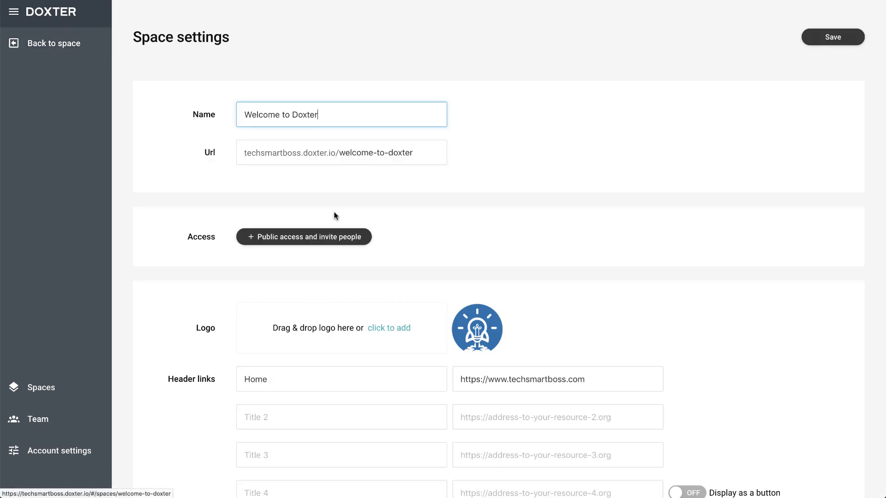
{"action": "left_click", "coordinate": [691, 494]}
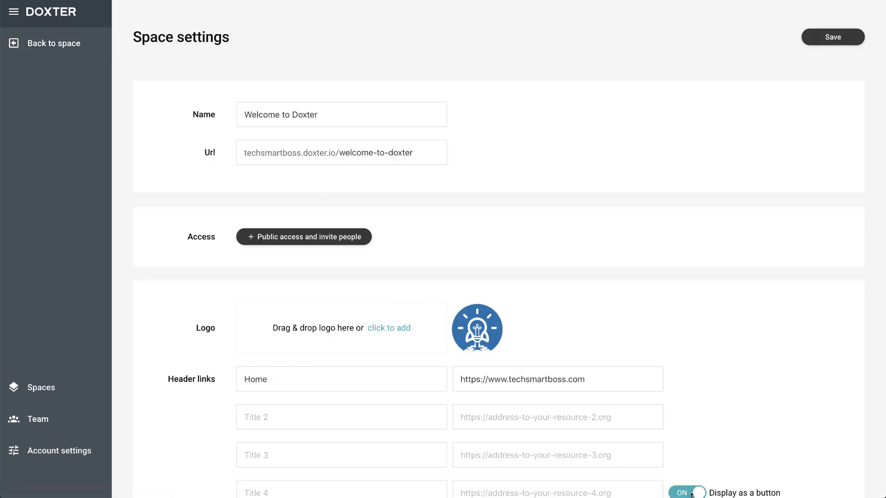
{"action": "left_click", "coordinate": [409, 492]}
{"action": "type", "text": "Request"}
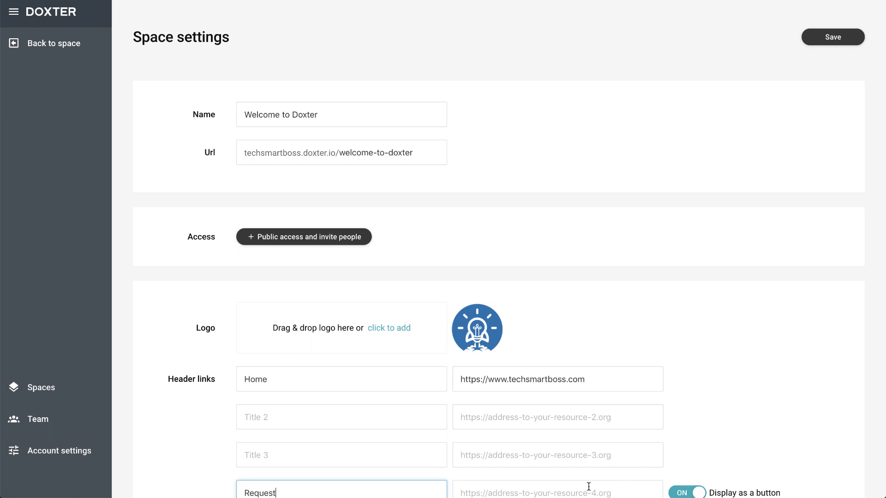
{"action": "left_click", "coordinate": [569, 492]}
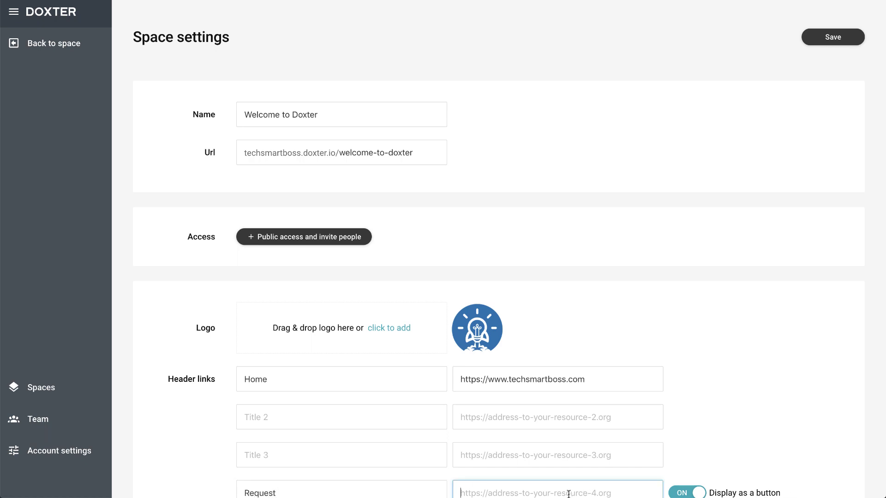
{"action": "type", "text": "https"}
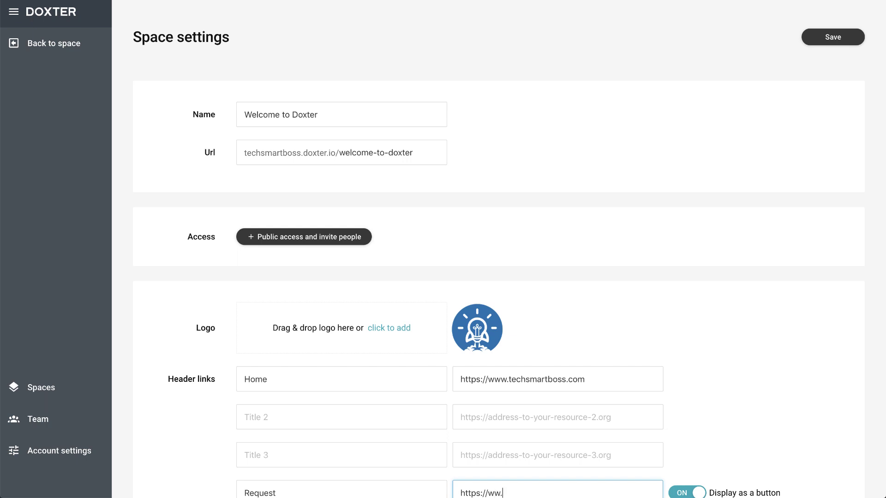
{"action": "type", "text": "://www.techsmartboss.com"}
{"action": "left_click", "coordinate": [833, 37]}
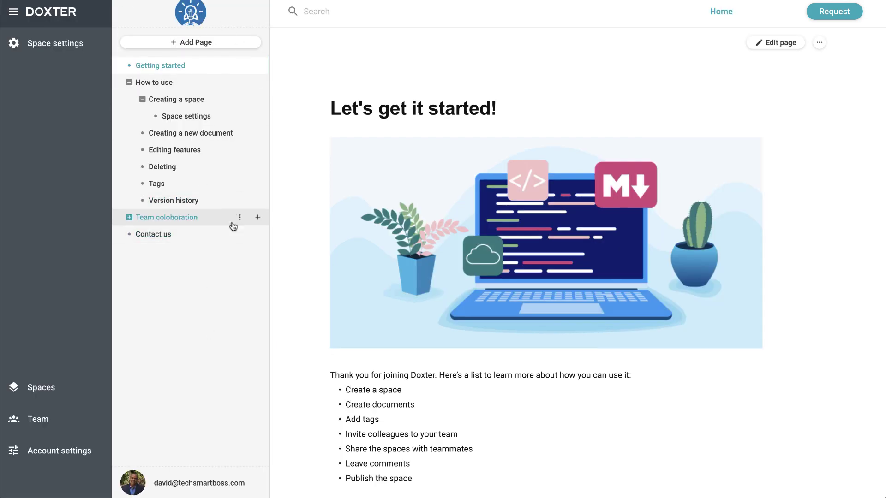
Step: Add a new sidebar page named 'My Page' to the Welcome to Doxter space
{"action": "scroll", "coordinate": [411, 346], "scroll_direction": "down", "scroll_amount": 5}
{"action": "scroll", "coordinate": [405, 355], "scroll_direction": "up", "scroll_amount": 5}
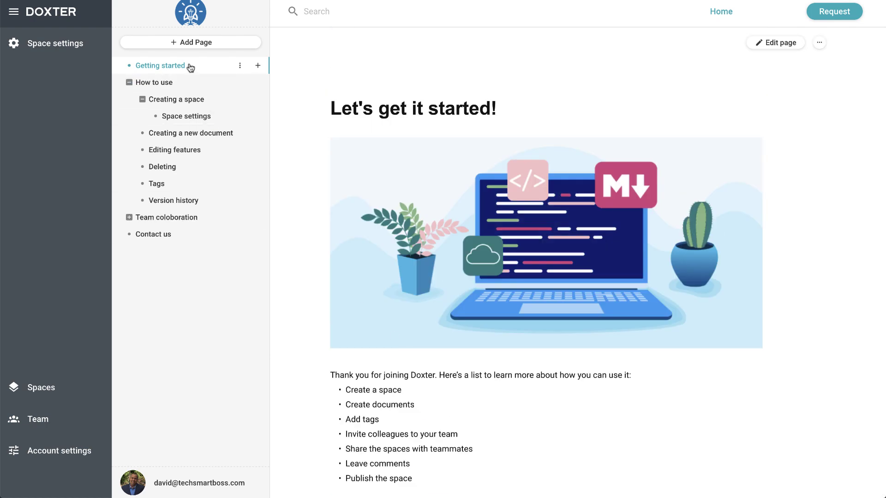
{"action": "left_click", "coordinate": [176, 43]}
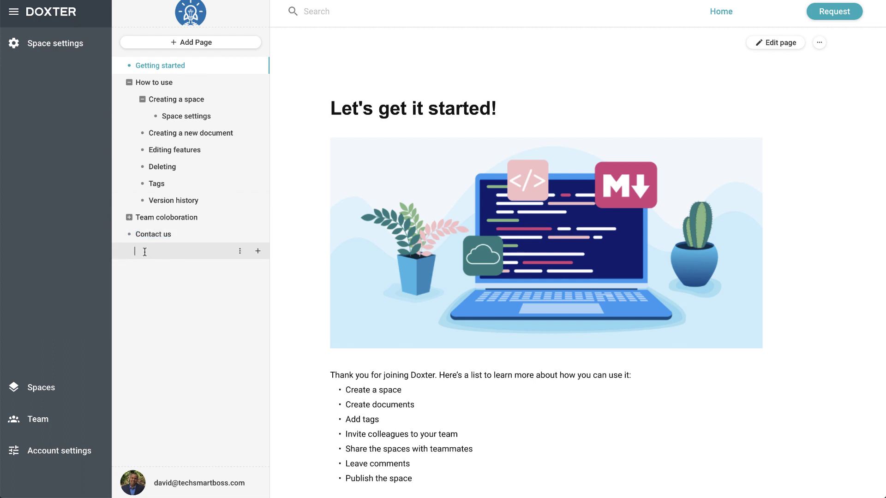
{"action": "type", "text": "My Page"}
{"action": "key", "text": "Return"}
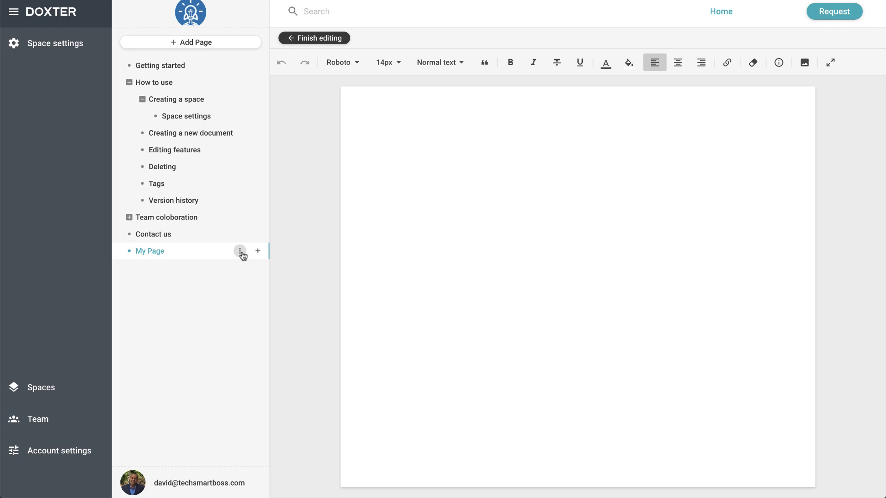
Step: Look through the page options and version history, then open My Page for editing
{"action": "left_click", "coordinate": [239, 251]}
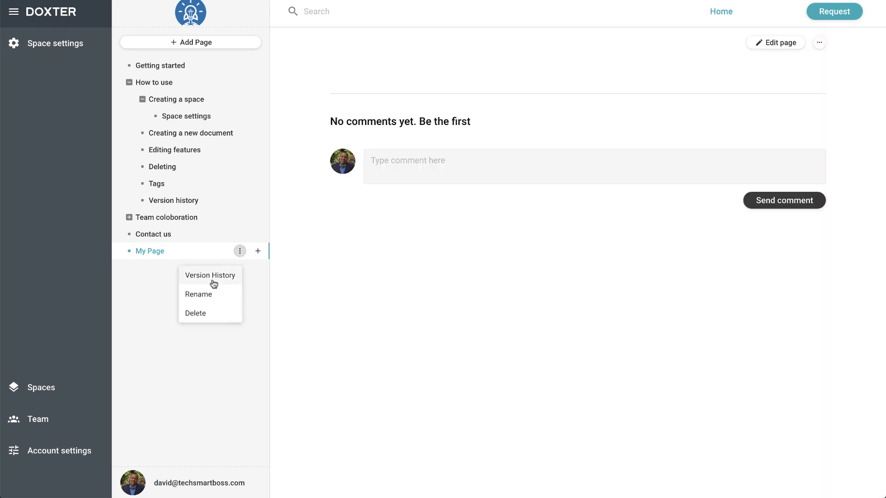
{"action": "left_click", "coordinate": [239, 83]}
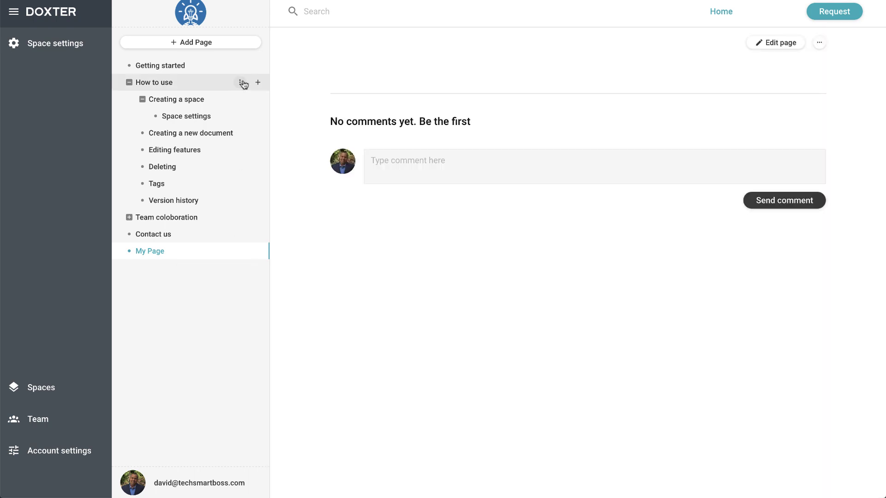
{"action": "left_click", "coordinate": [239, 82]}
{"action": "left_click", "coordinate": [222, 108]}
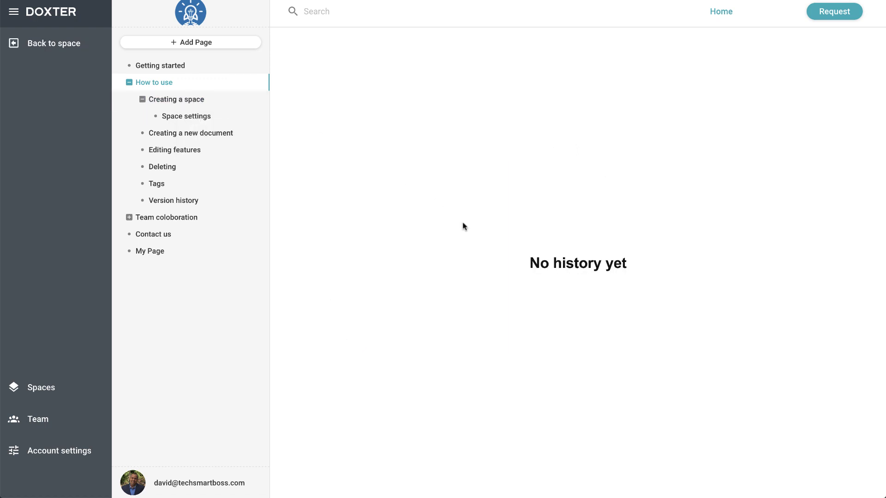
{"action": "left_click", "coordinate": [168, 255]}
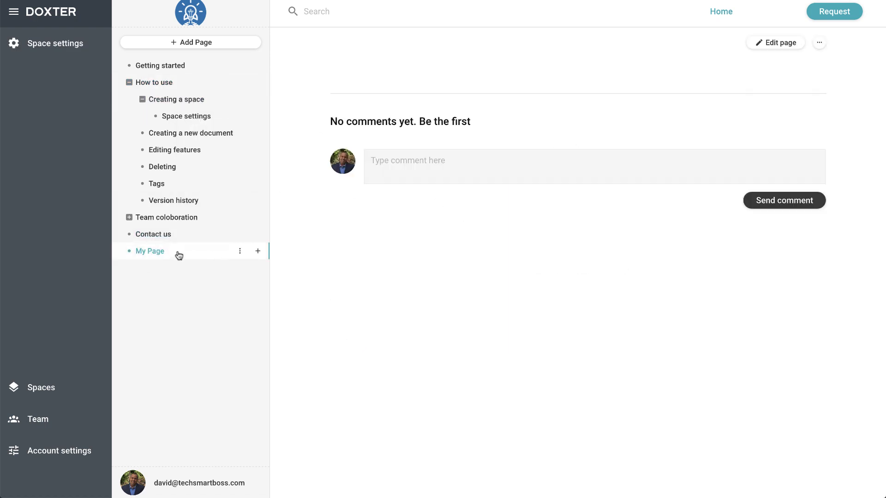
{"action": "left_click", "coordinate": [778, 40]}
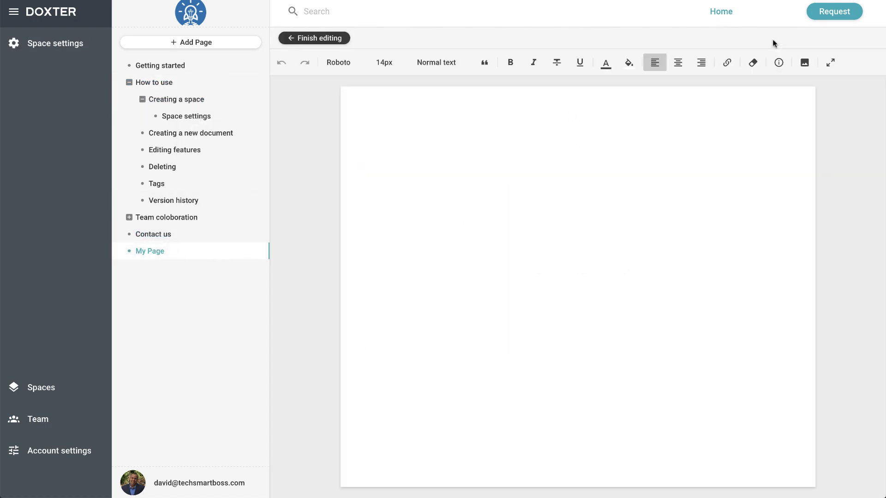
Step: Enter 'Hello World' as a Heading 1, removing the stray 'Welcome to my page' line
{"action": "type", "text": "Hello World"}
{"action": "key", "text": "Return"}
{"action": "type", "text": "Welcome to my page"}
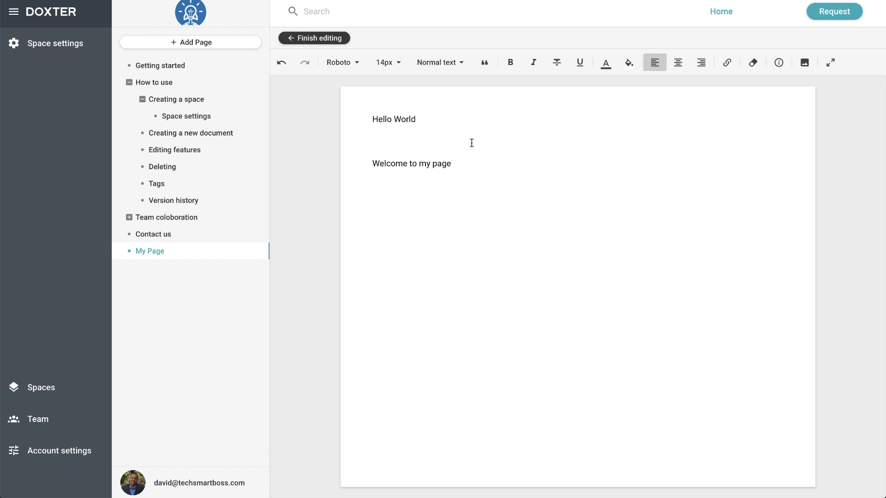
{"action": "triple_click", "coordinate": [371, 162]}
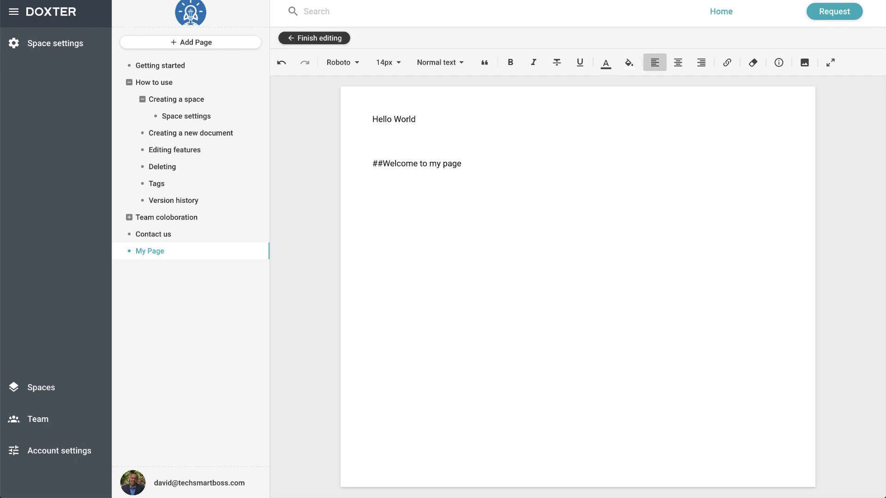
{"action": "key", "text": "BackSpace"}
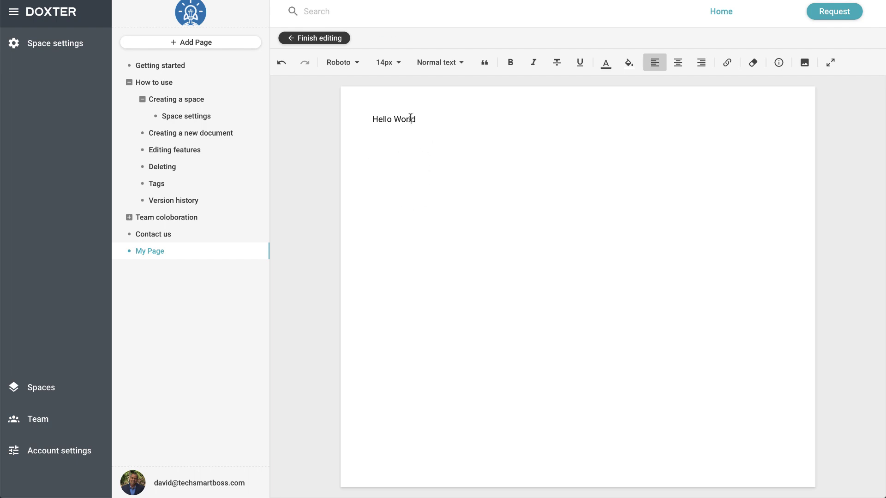
{"action": "triple_click", "coordinate": [389, 119]}
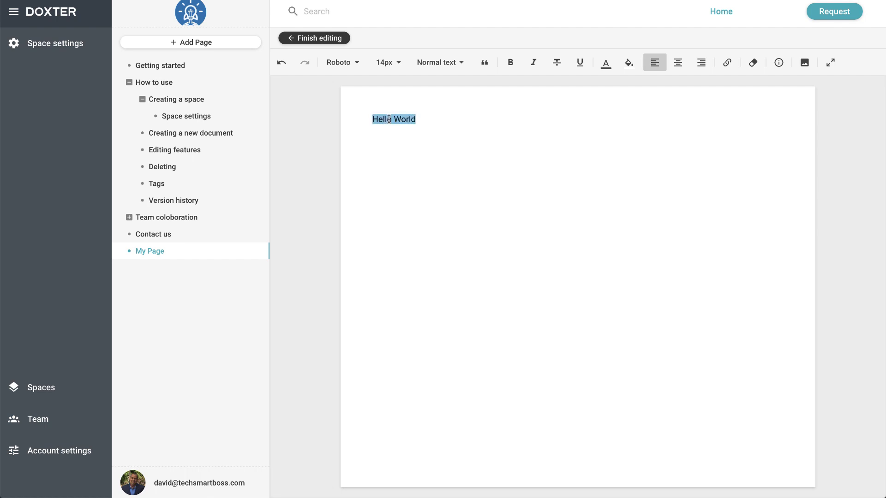
{"action": "left_click", "coordinate": [463, 63]}
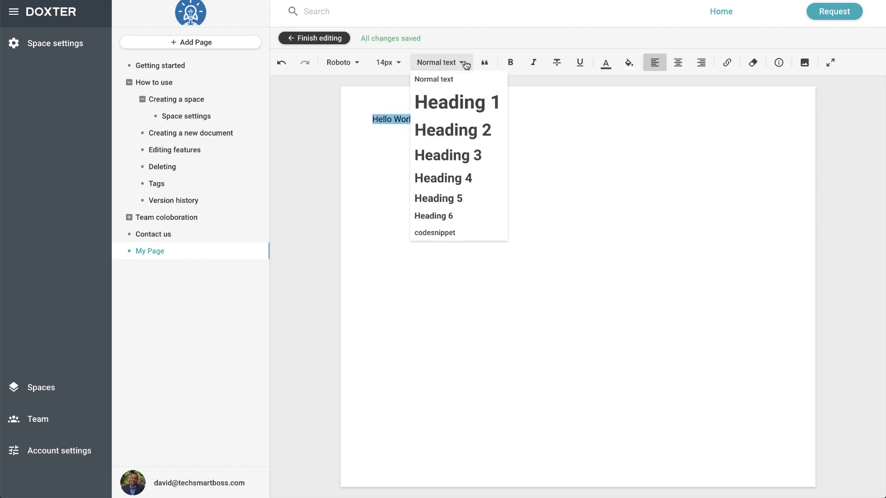
{"action": "left_click", "coordinate": [455, 101]}
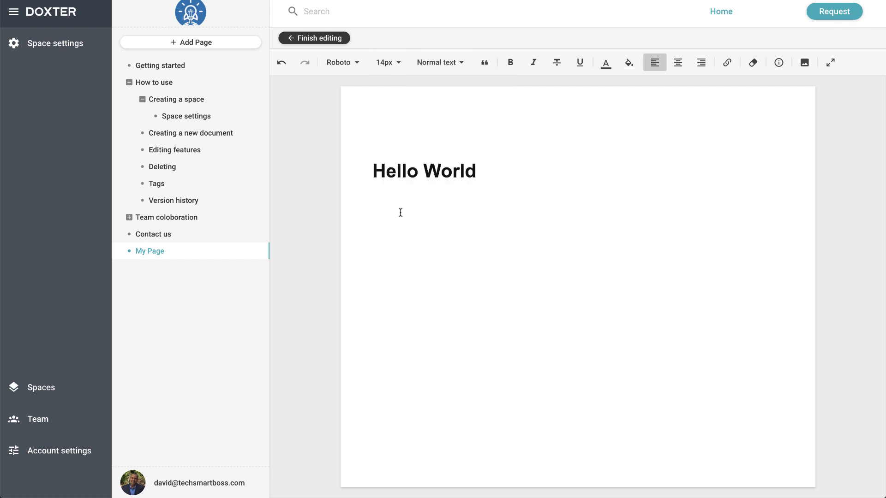
Step: Add 'Welcome to my world' as a Heading 3 and finish editing the page
{"action": "type", "text": "Welcome to my world"}
{"action": "triple_click", "coordinate": [395, 207]}
{"action": "left_click", "coordinate": [461, 63]}
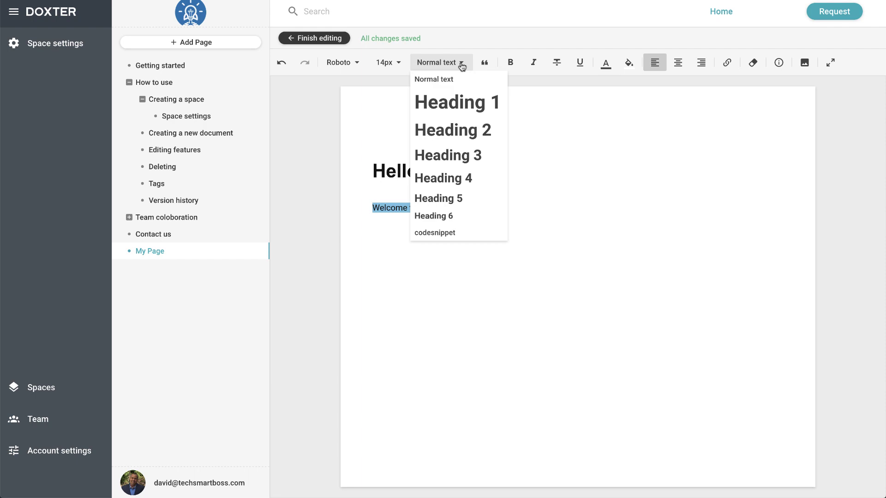
{"action": "left_click", "coordinate": [455, 155]}
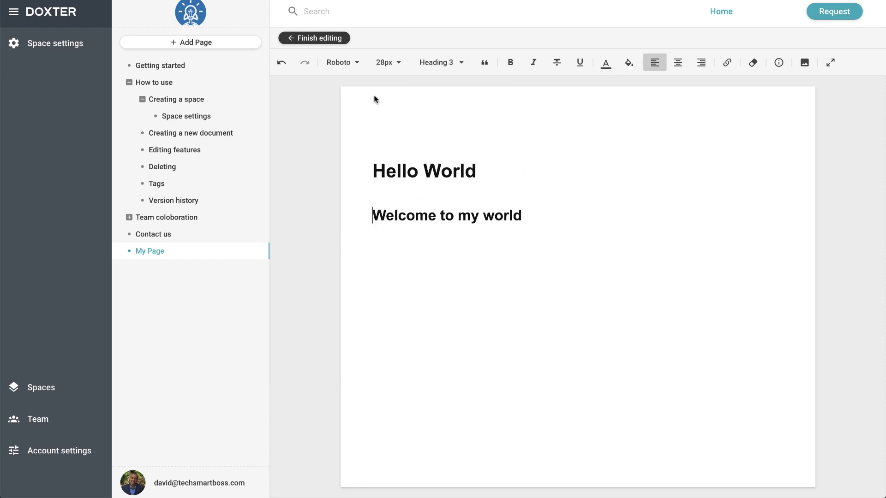
{"action": "left_click", "coordinate": [570, 209]}
{"action": "key", "text": "Return"}
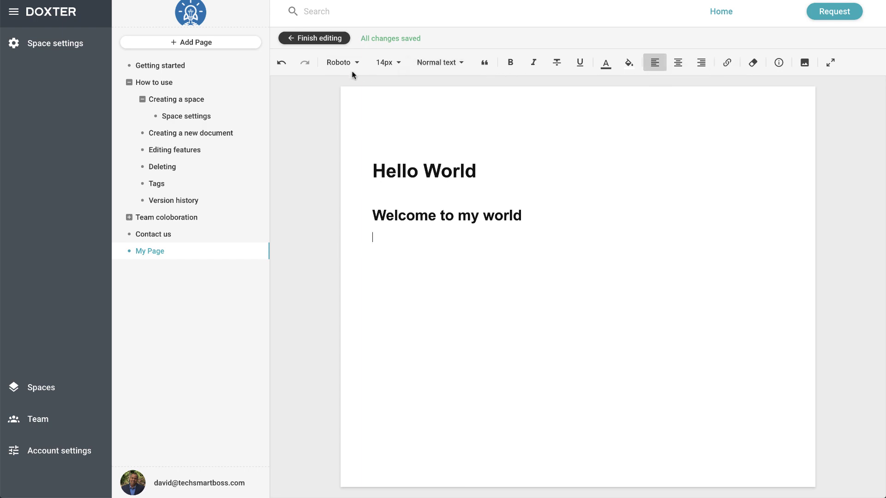
{"action": "left_click", "coordinate": [325, 38]}
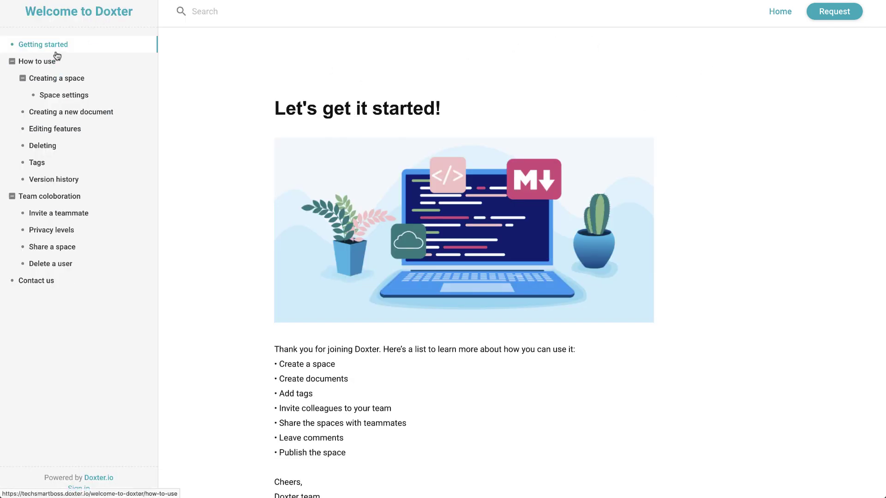
Step: Check My Page's headings on the published site, then return to the All spaces overview
{"action": "left_click", "coordinate": [55, 59]}
{"action": "left_click", "coordinate": [35, 298]}
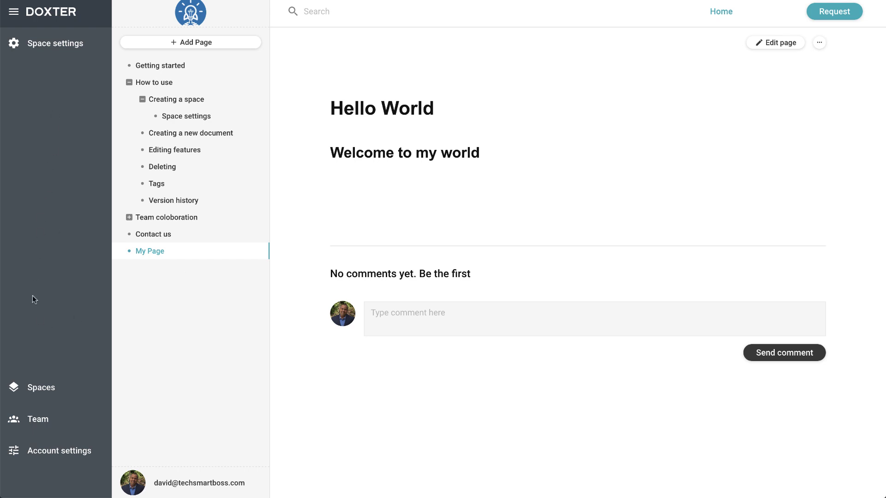
{"action": "left_click", "coordinate": [34, 389]}
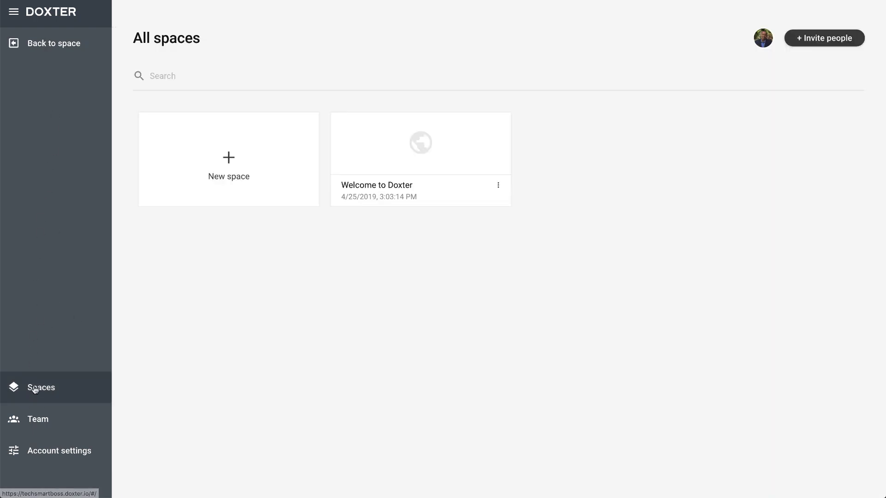
{"action": "left_click", "coordinate": [498, 186]}
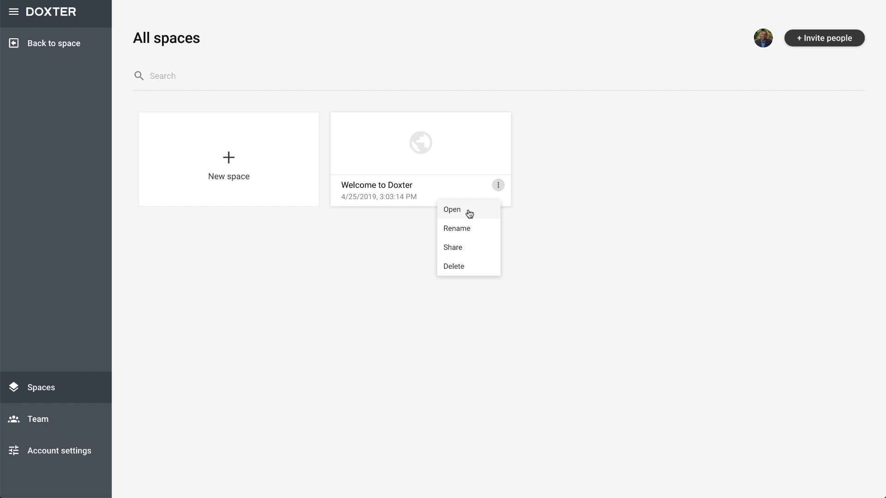
{"action": "left_click", "coordinate": [456, 248]}
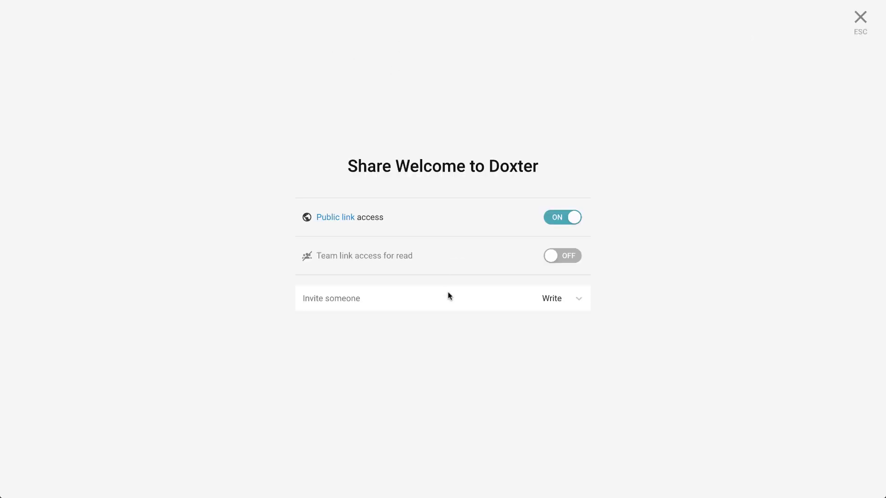
{"action": "left_click", "coordinate": [857, 21]}
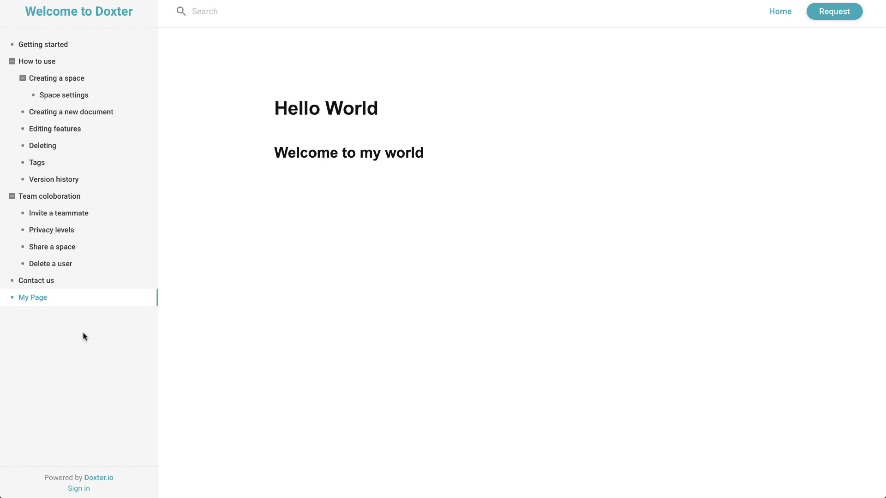
{"action": "left_click", "coordinate": [57, 113]}
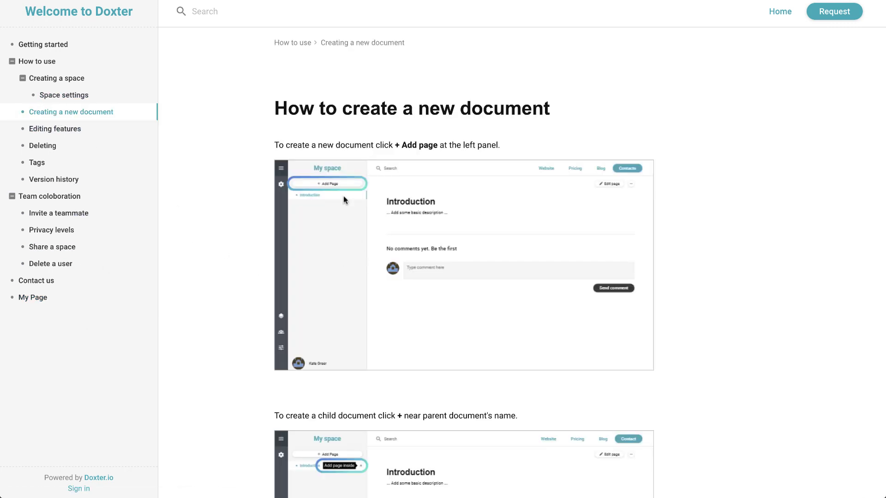
{"action": "scroll", "coordinate": [259, 326], "scroll_direction": "down", "scroll_amount": 2}
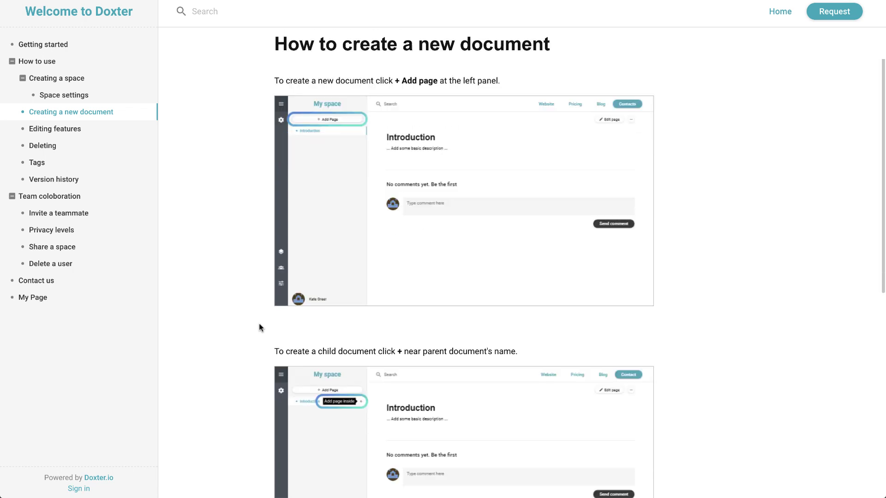
{"action": "scroll", "coordinate": [259, 326], "scroll_direction": "up", "scroll_amount": 2}
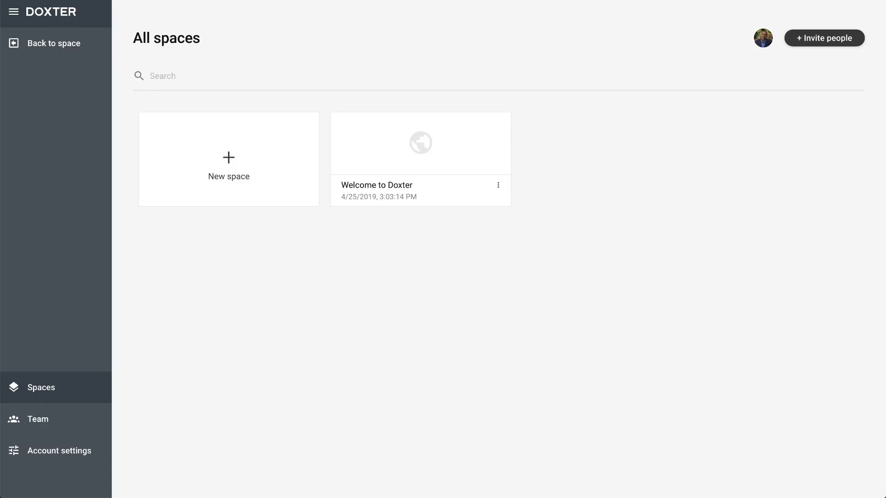
Step: Collapse the sidebar to icons only, then open and cancel the Create new space form
{"action": "left_click", "coordinate": [19, 15]}
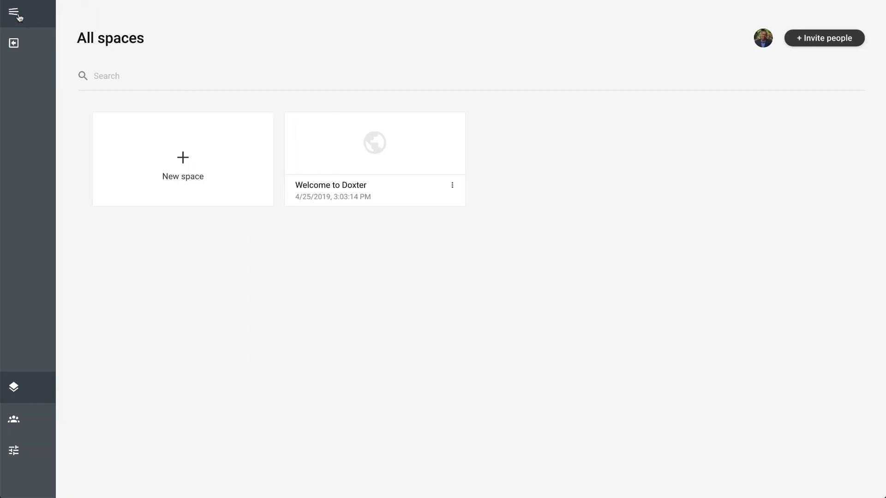
{"action": "left_click", "coordinate": [169, 159]}
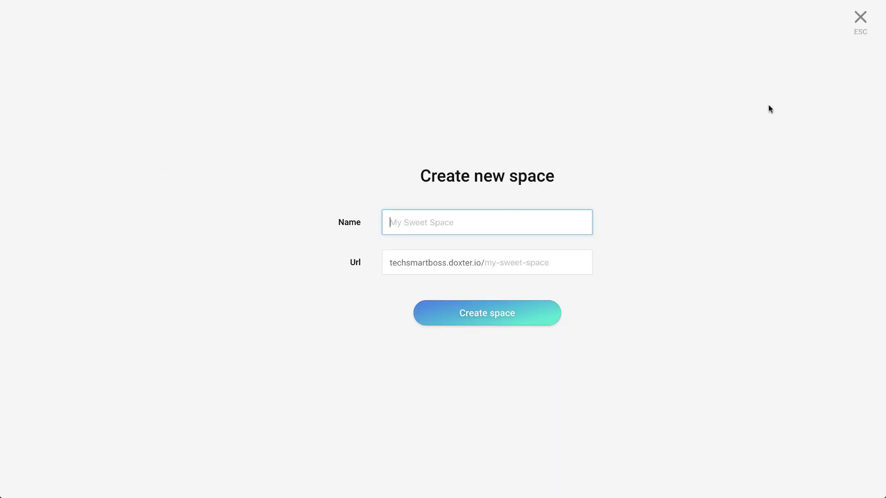
{"action": "left_click", "coordinate": [863, 33]}
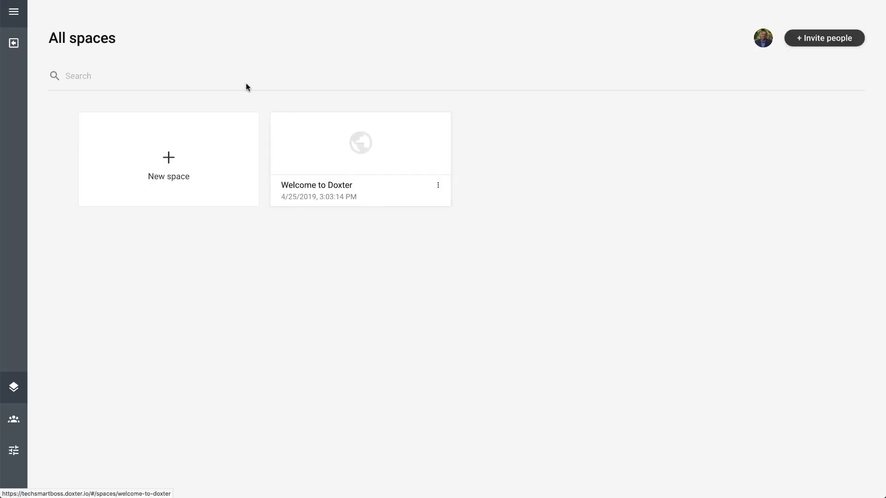